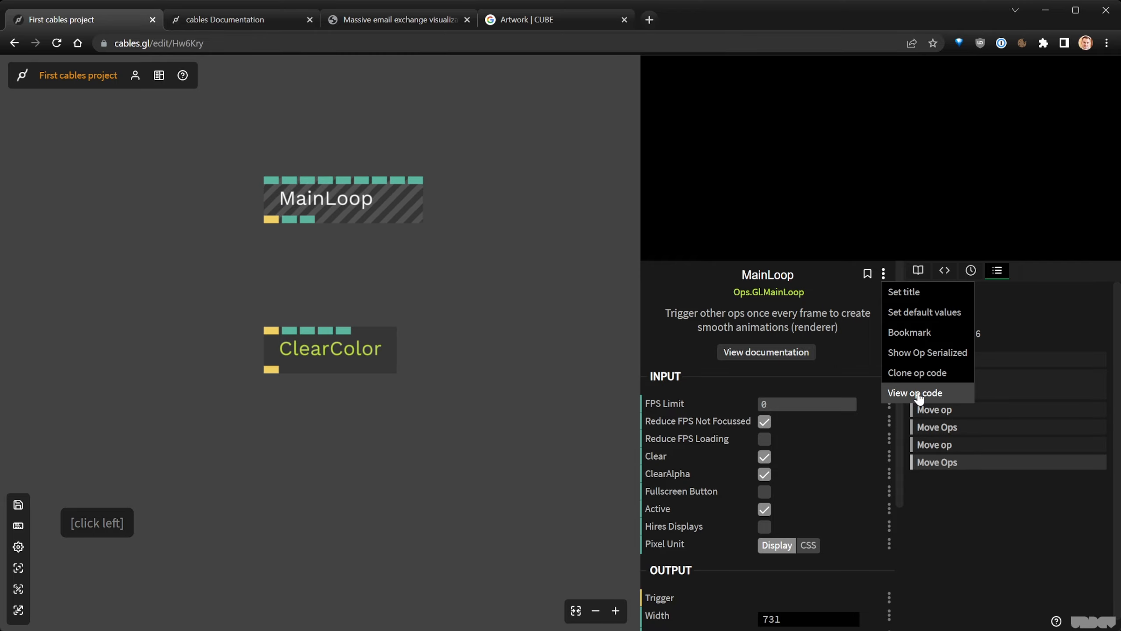
# View the MainLoop op's source code, examine how it clears the screen and triggers other ops, and close the code.
pyautogui.click(916, 392)
pyautogui.scroll(-20, 308, 351)
pyautogui.scroll(-6, 308, 352)
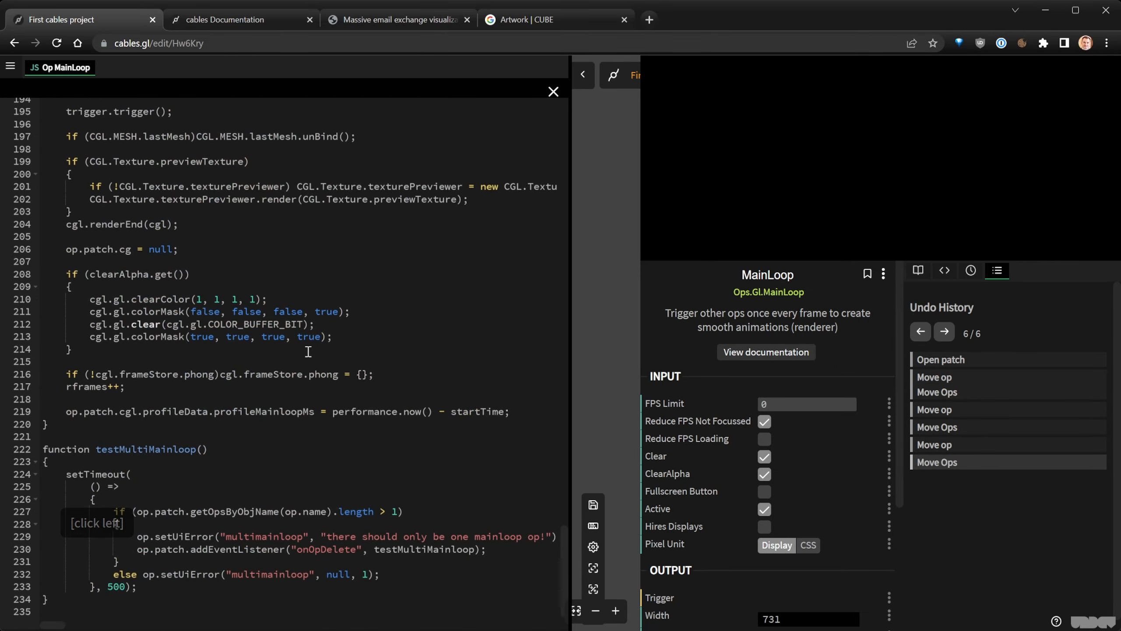
pyautogui.scroll(20, 292, 346)
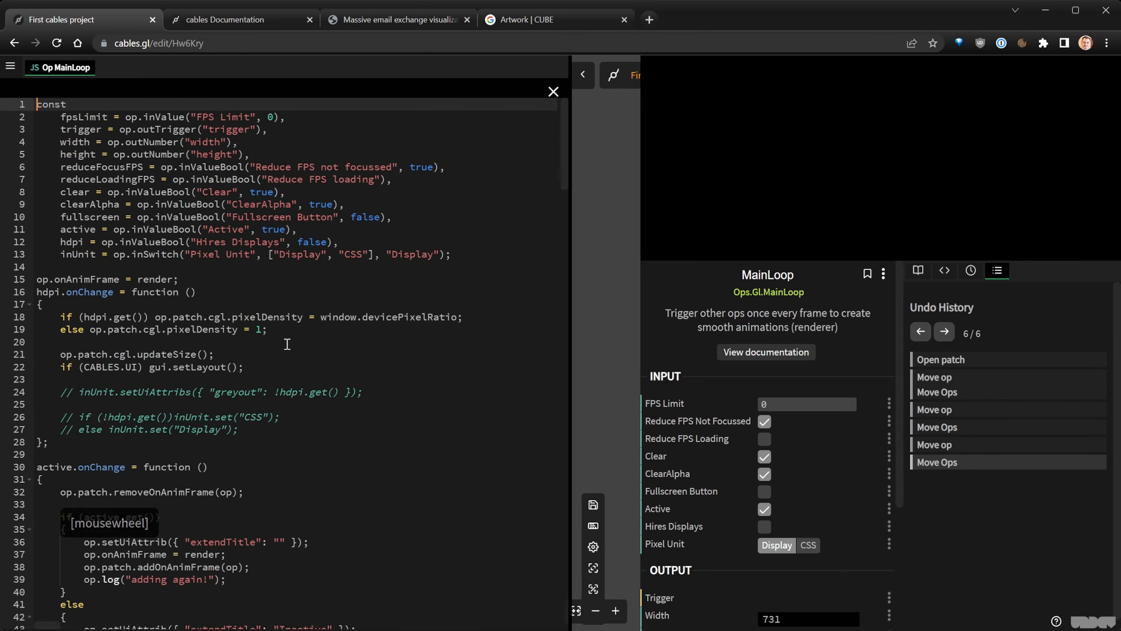
pyautogui.scroll(-20, 404, 340)
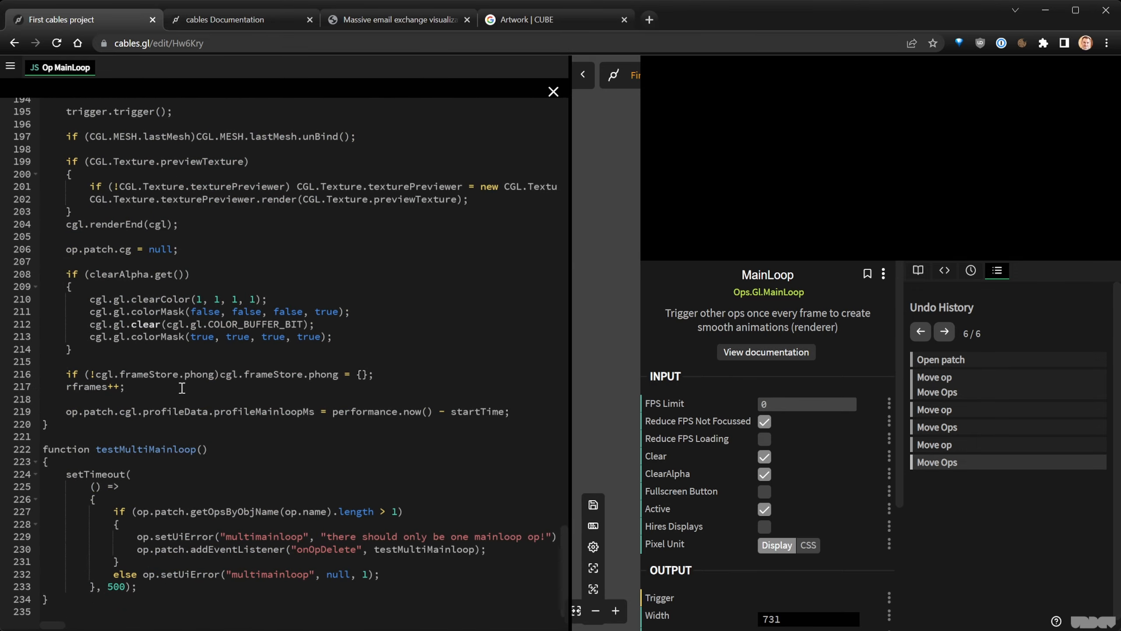
pyautogui.scroll(3, 246, 352)
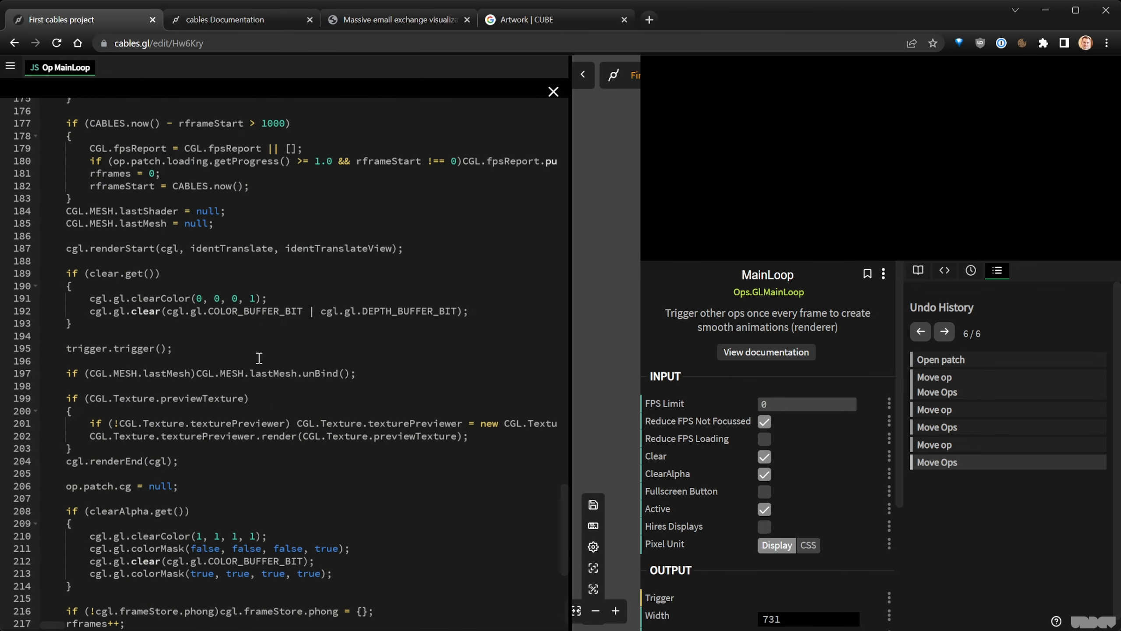
pyautogui.scroll(2, 295, 367)
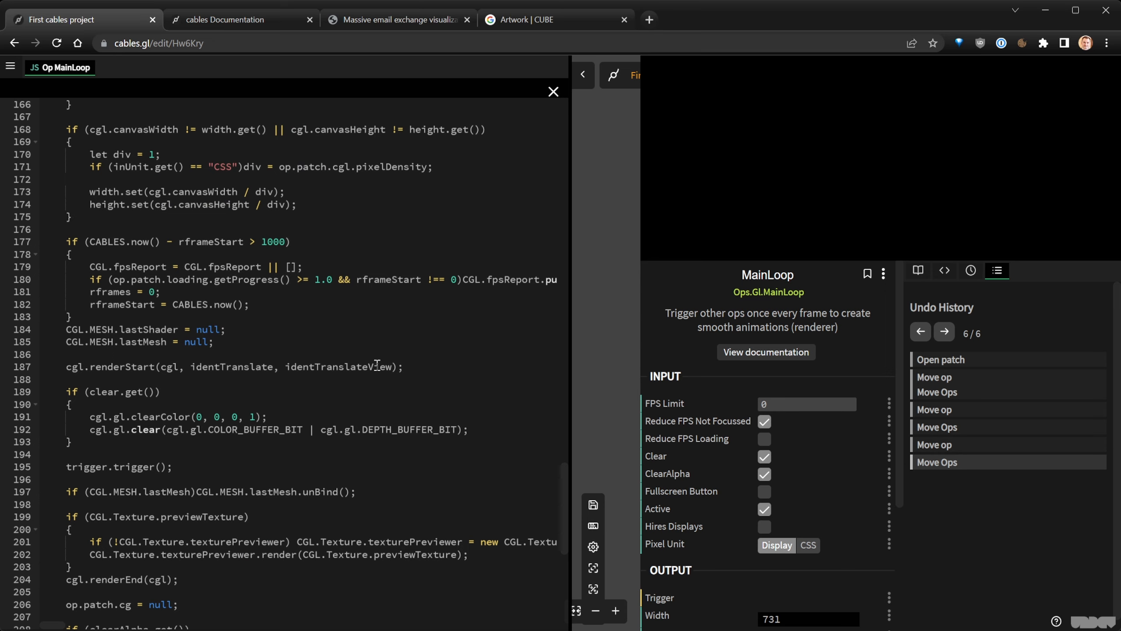
pyautogui.click(553, 92)
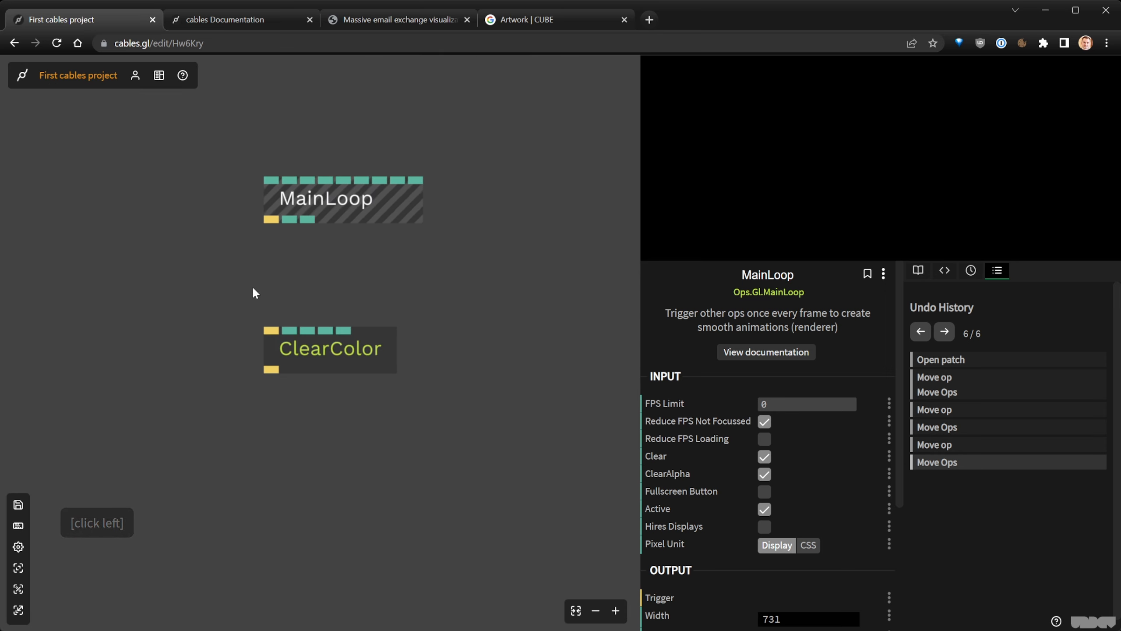
# Open the ClearColor op's documentation and examine its inputs and outputs.
pyautogui.click(340, 422)
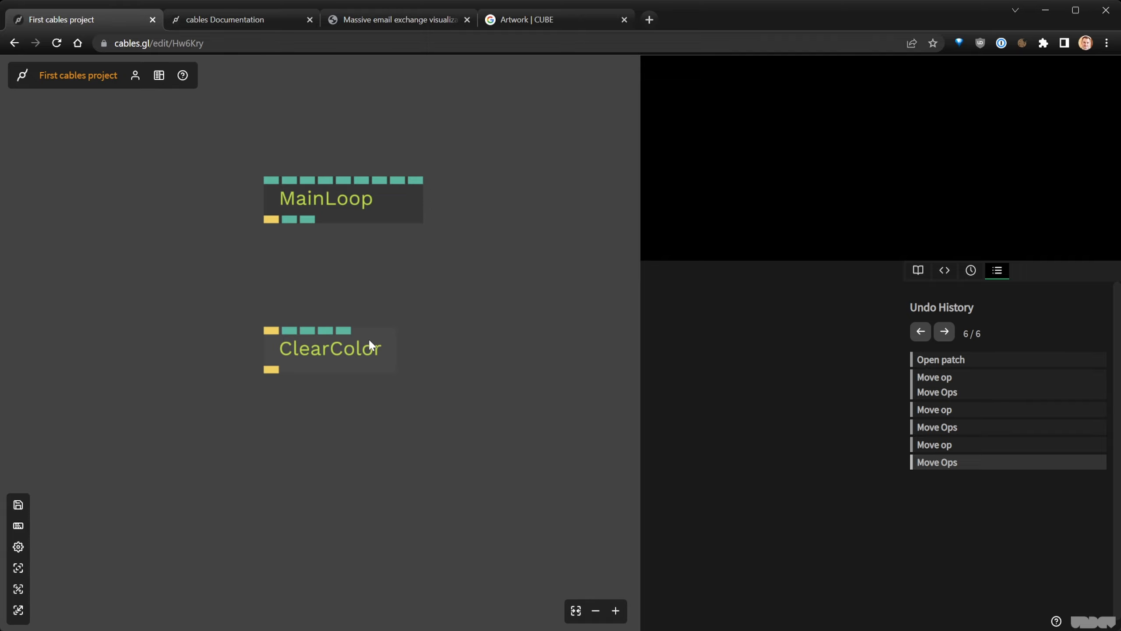
pyautogui.click(360, 354)
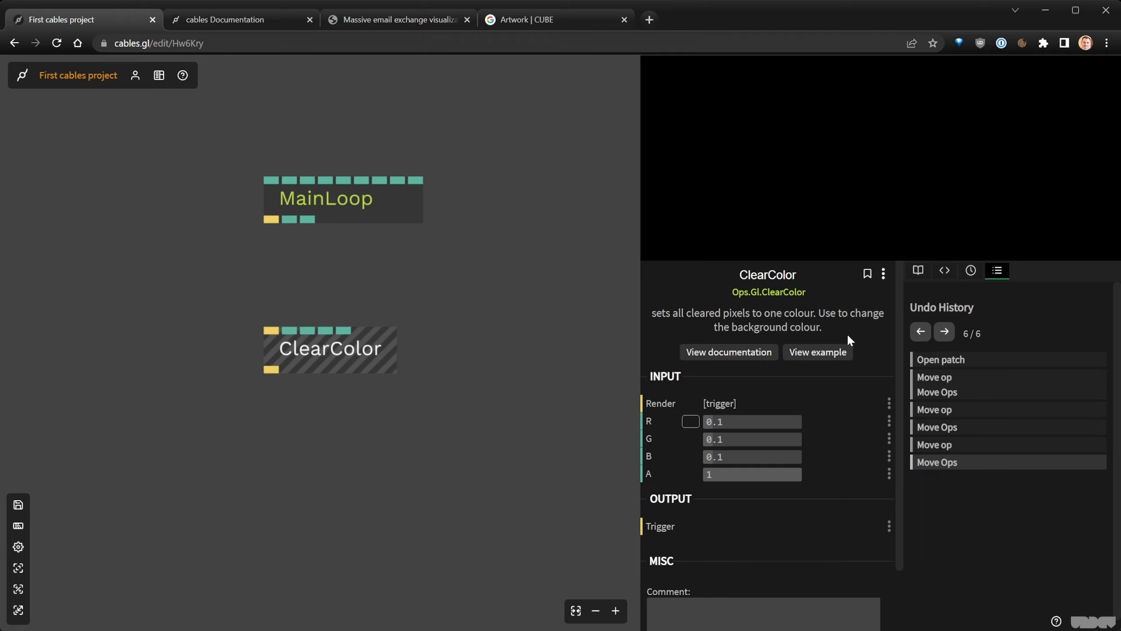
pyautogui.click(748, 352)
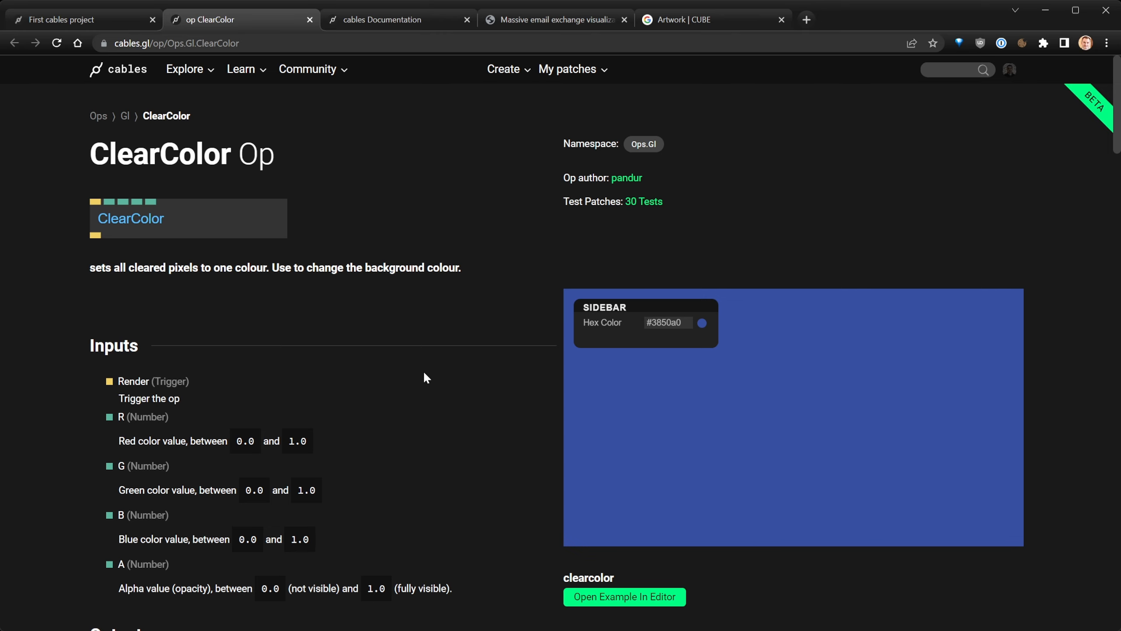
pyautogui.scroll(-3, 240, 343)
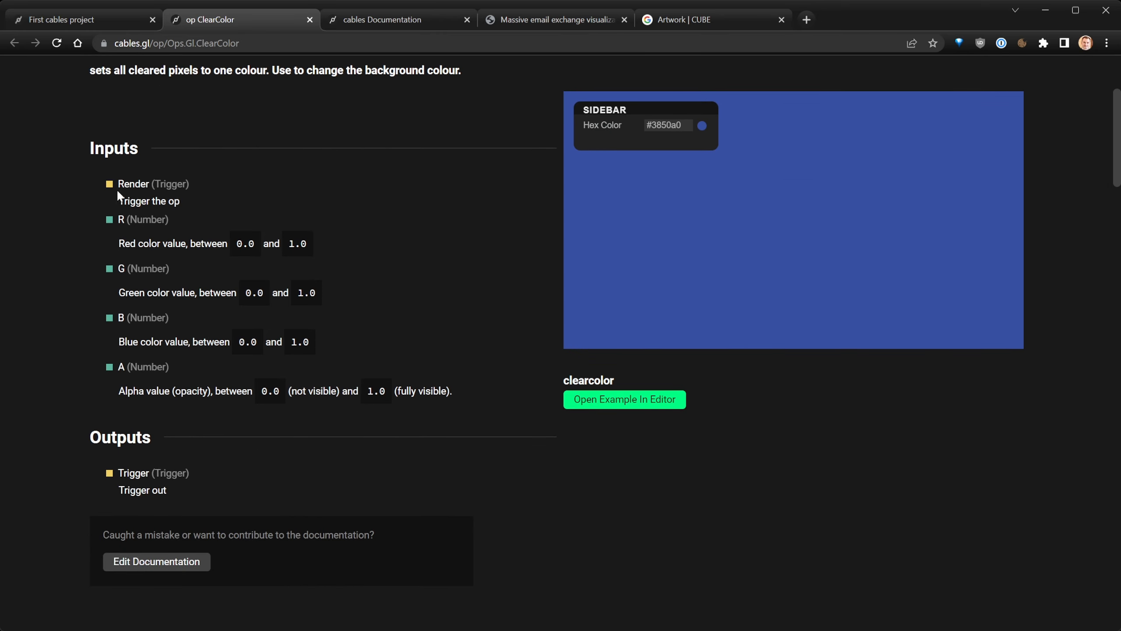
pyautogui.scroll(3, 219, 409)
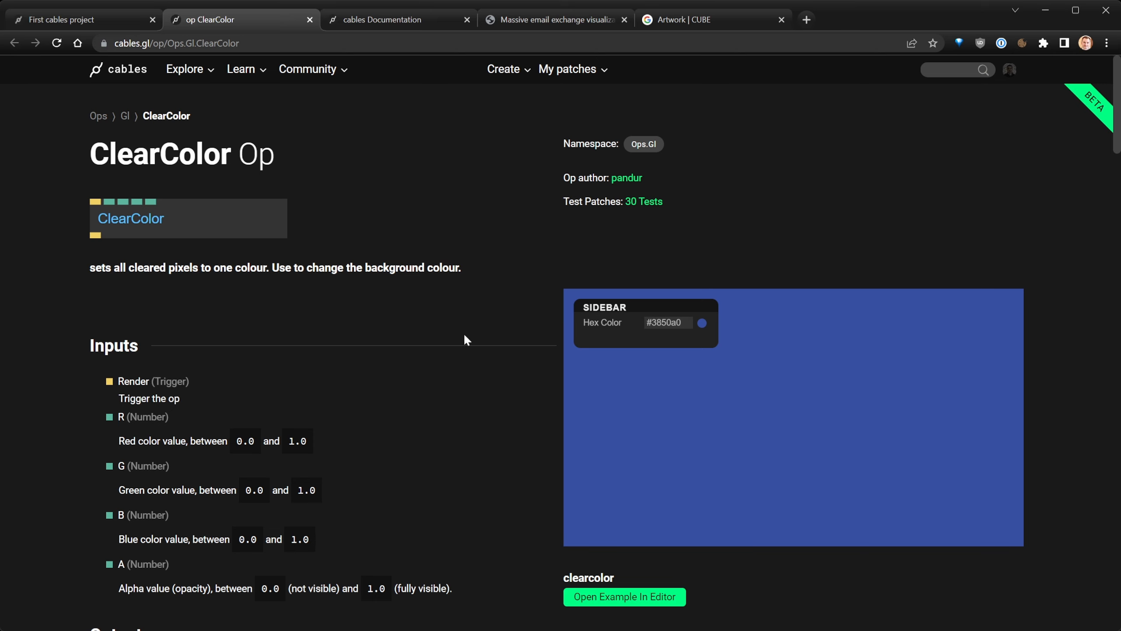
pyautogui.scroll(-4, 510, 374)
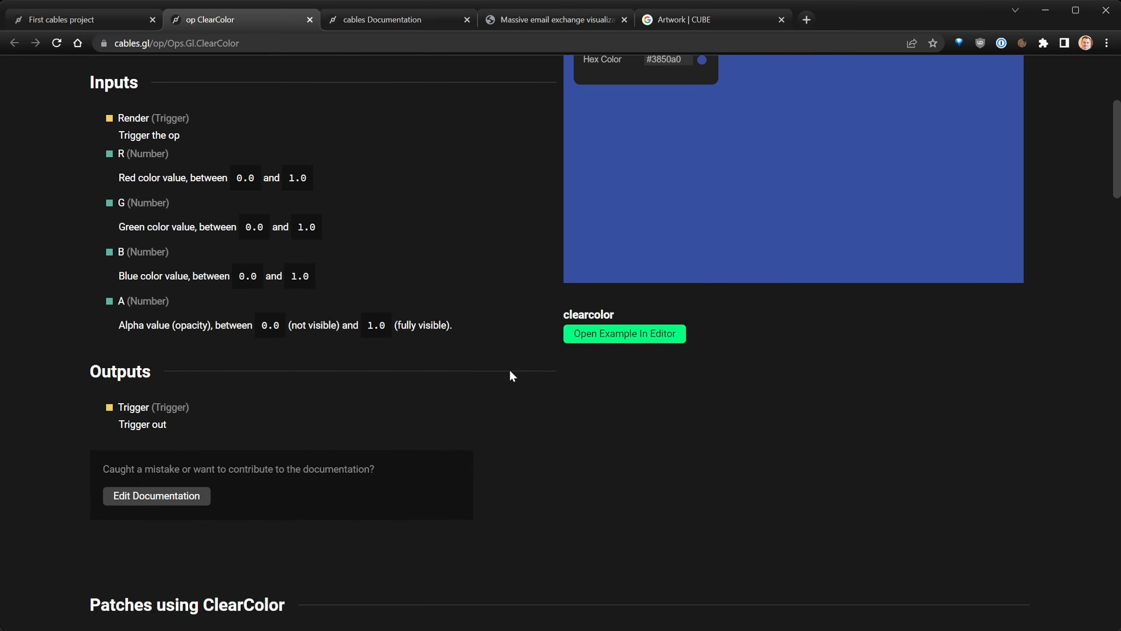
# Open the ClearColor example patch in the editor, inspect its ClearColor op's inputs, and return to the First cables project.
pyautogui.click(607, 340)
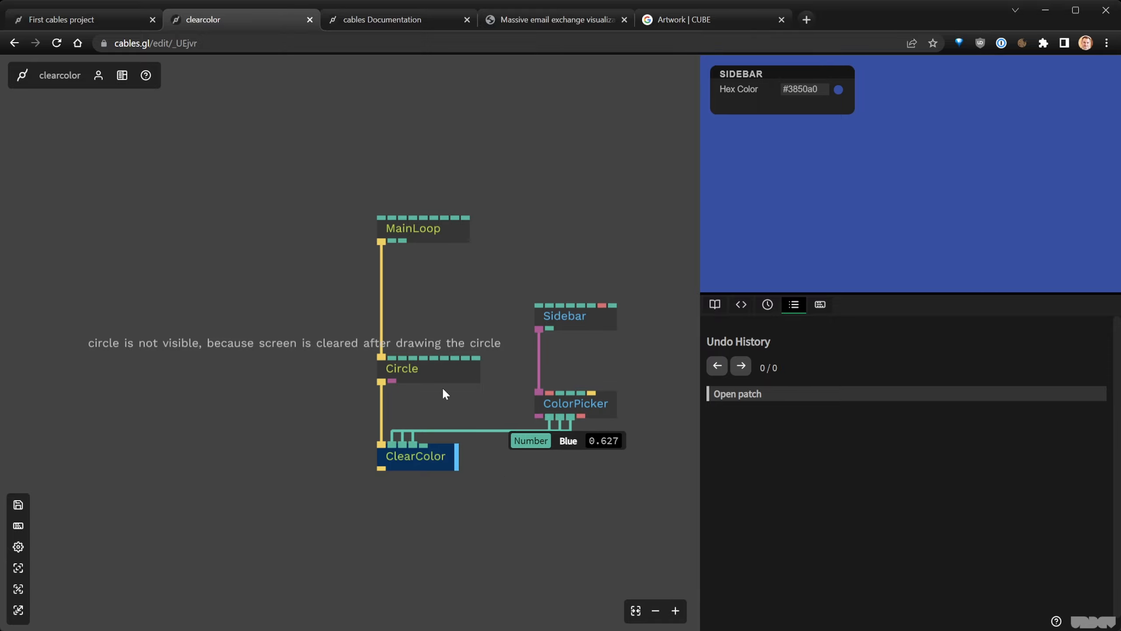
pyautogui.scroll(3, 480, 476)
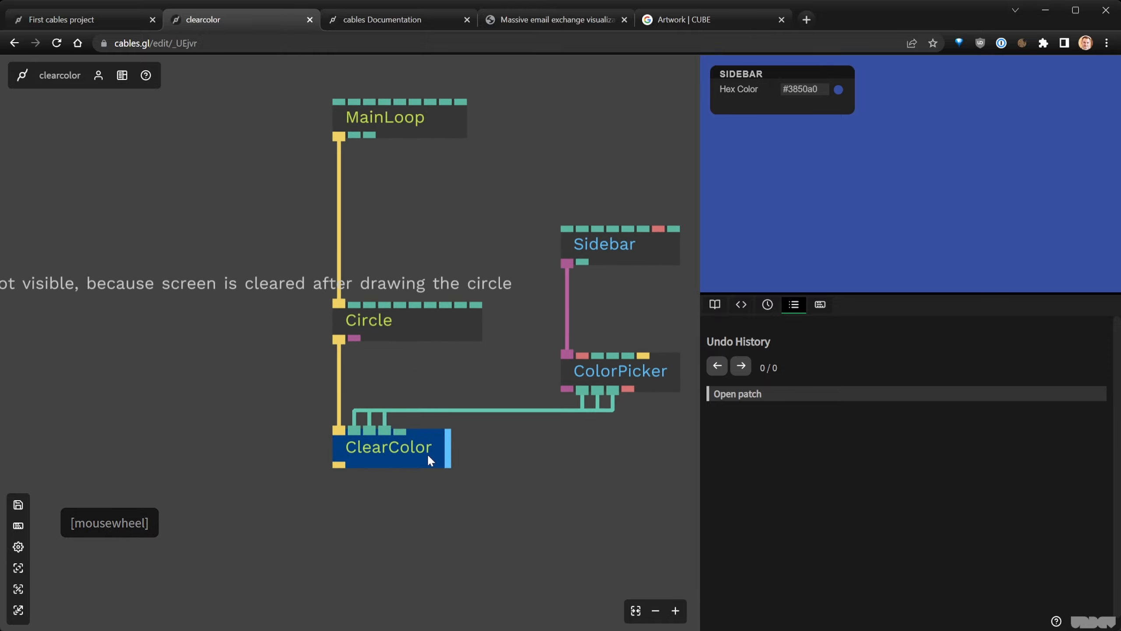
pyautogui.moveTo(587, 476); pyautogui.dragTo(518, 470)
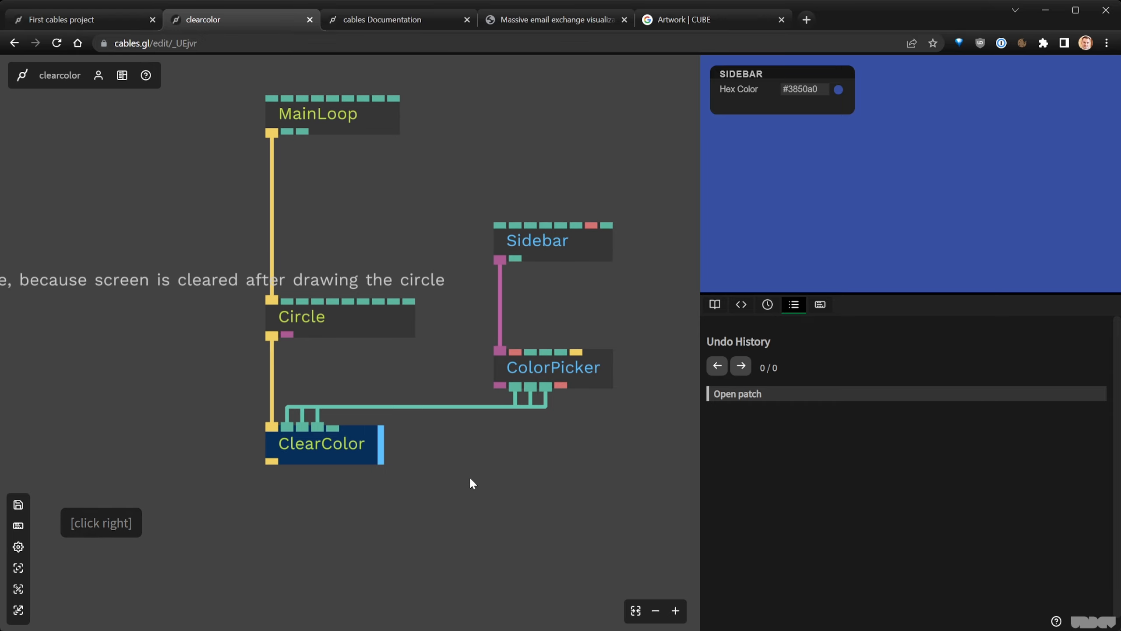
pyautogui.click(333, 446)
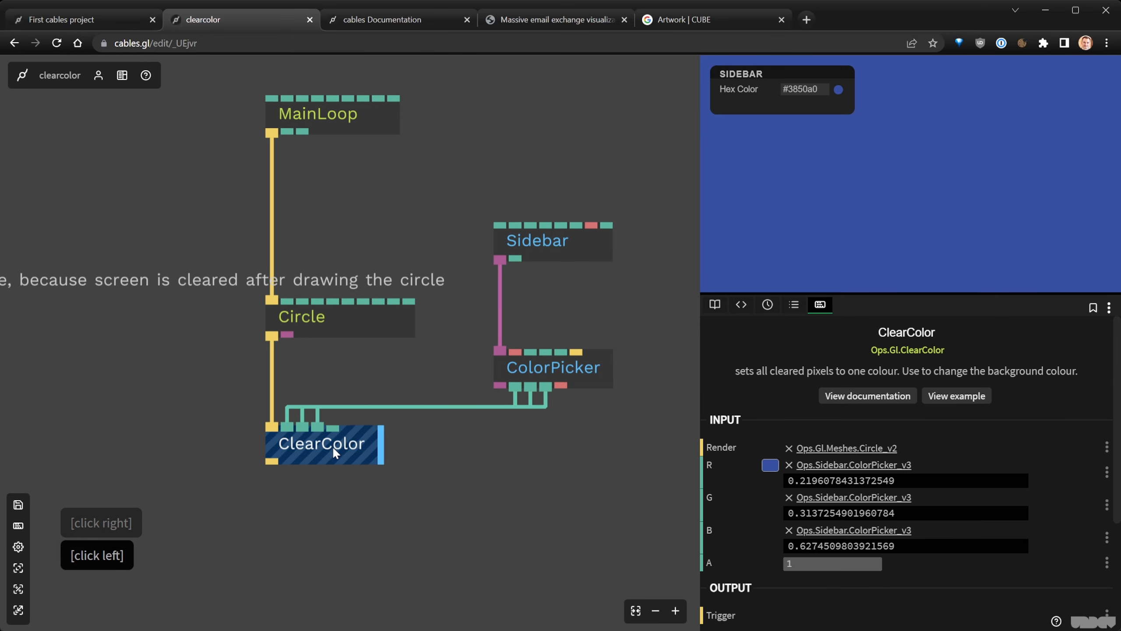
pyautogui.click(99, 17)
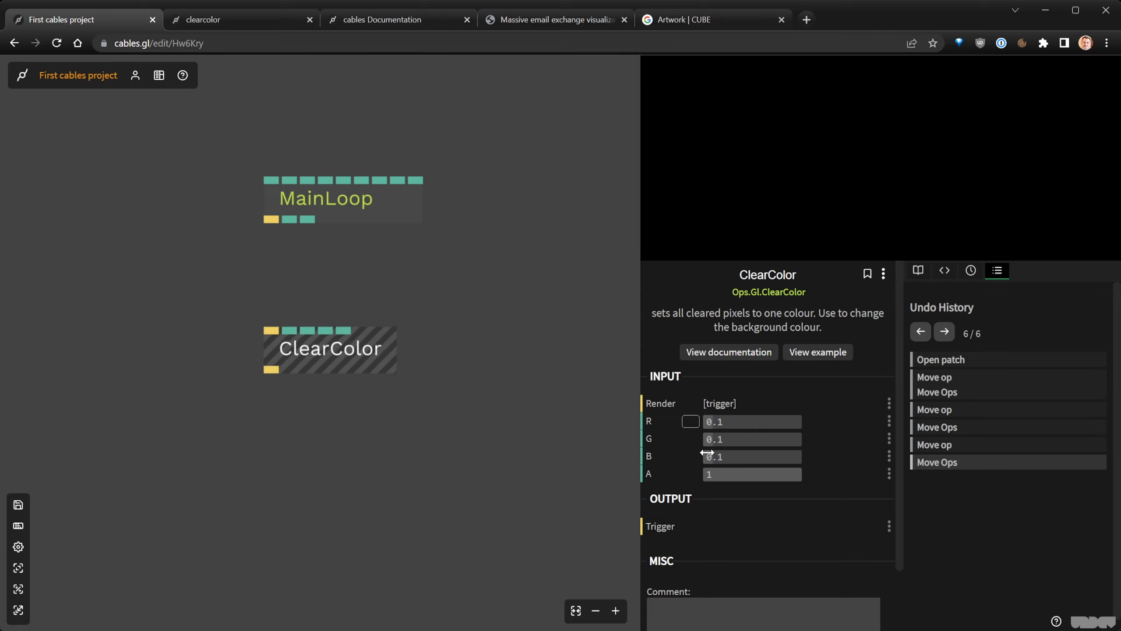
# Set ClearColor's R to 0.608 and B to 0.757, and recolour it to green #61c78d with the colour picker.
pyautogui.moveTo(730, 424); pyautogui.dragTo(763, 424)
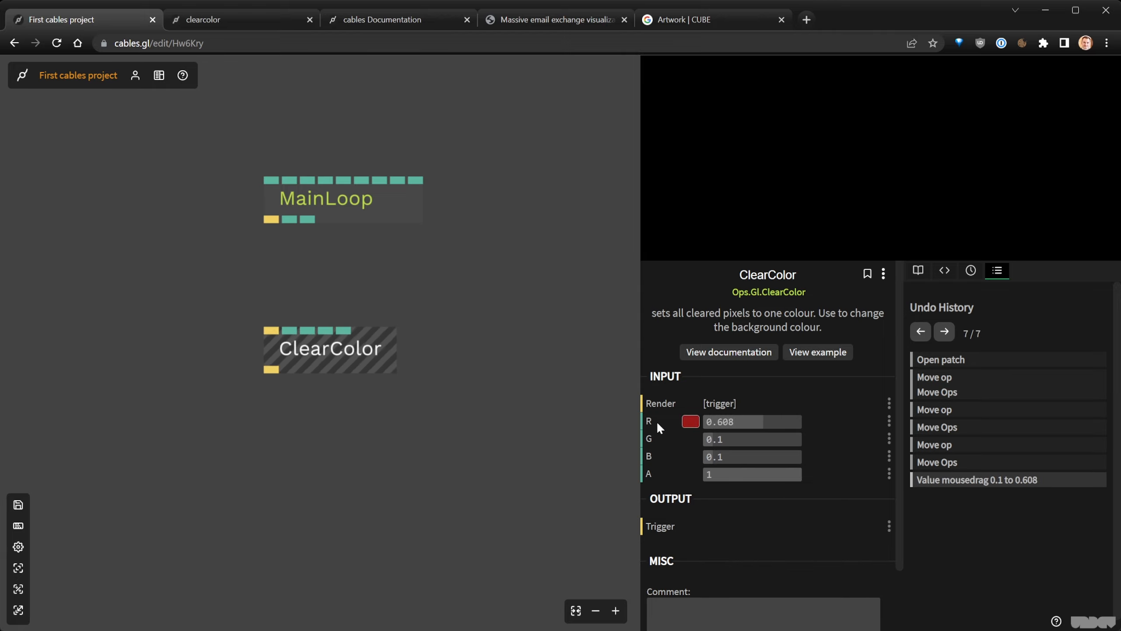
pyautogui.moveTo(729, 457); pyautogui.dragTo(729, 457)
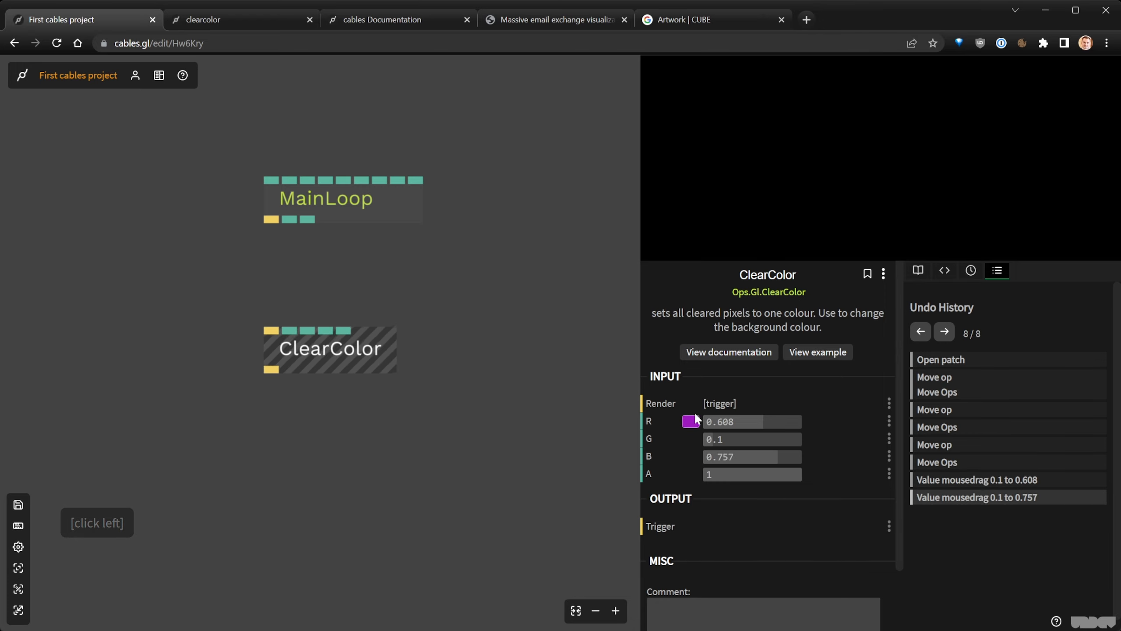
pyautogui.click(690, 421)
pyautogui.click(795, 443)
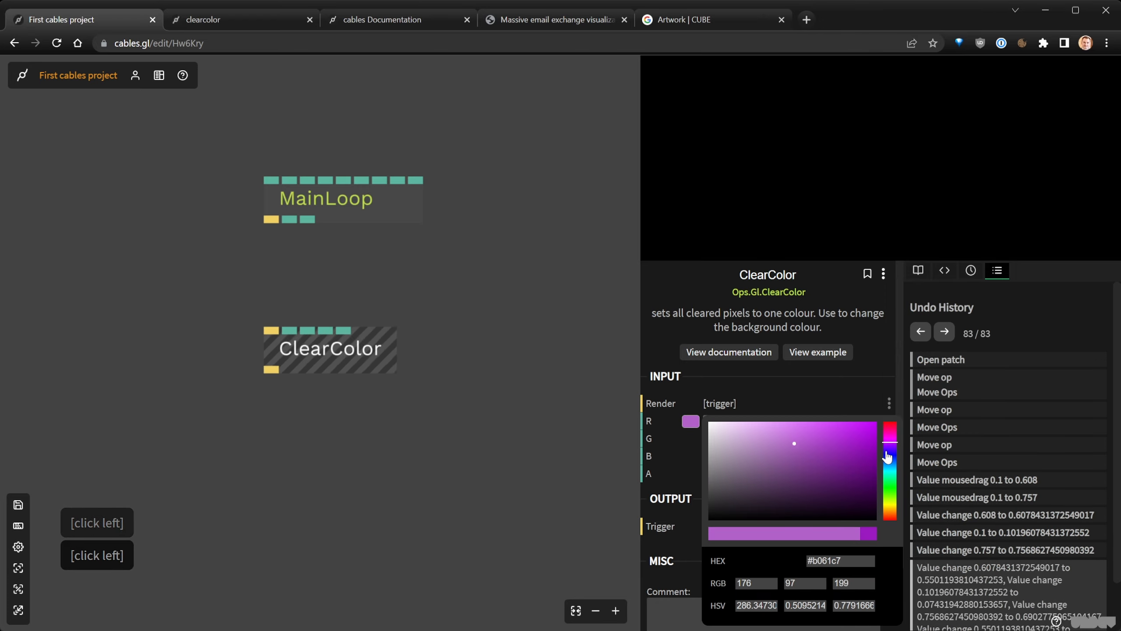
pyautogui.click(890, 481)
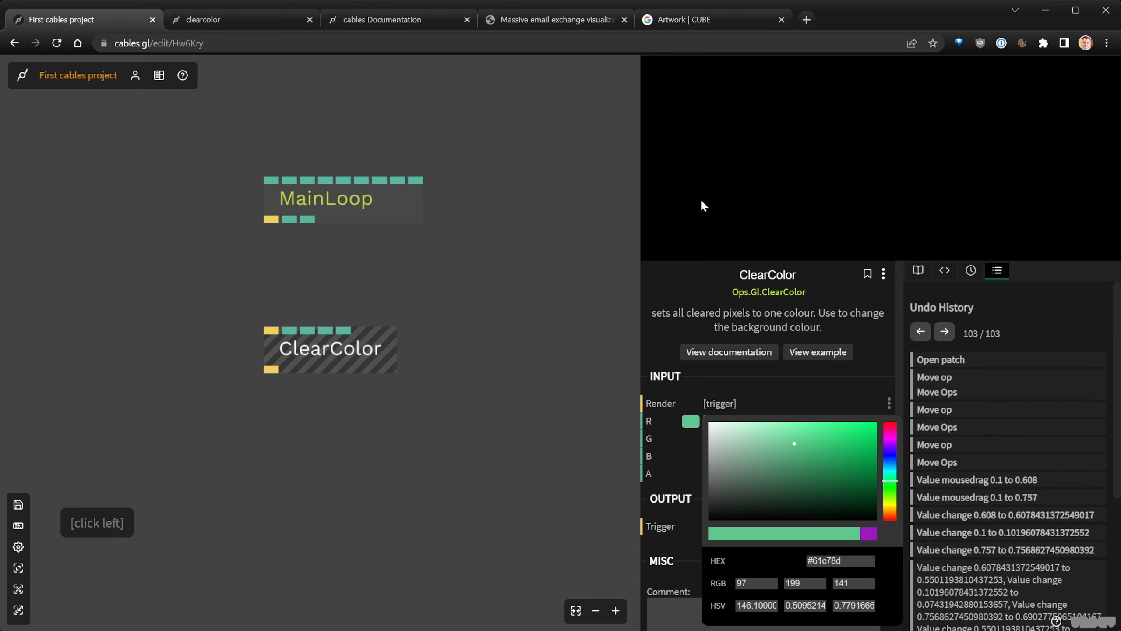
pyautogui.click(427, 279)
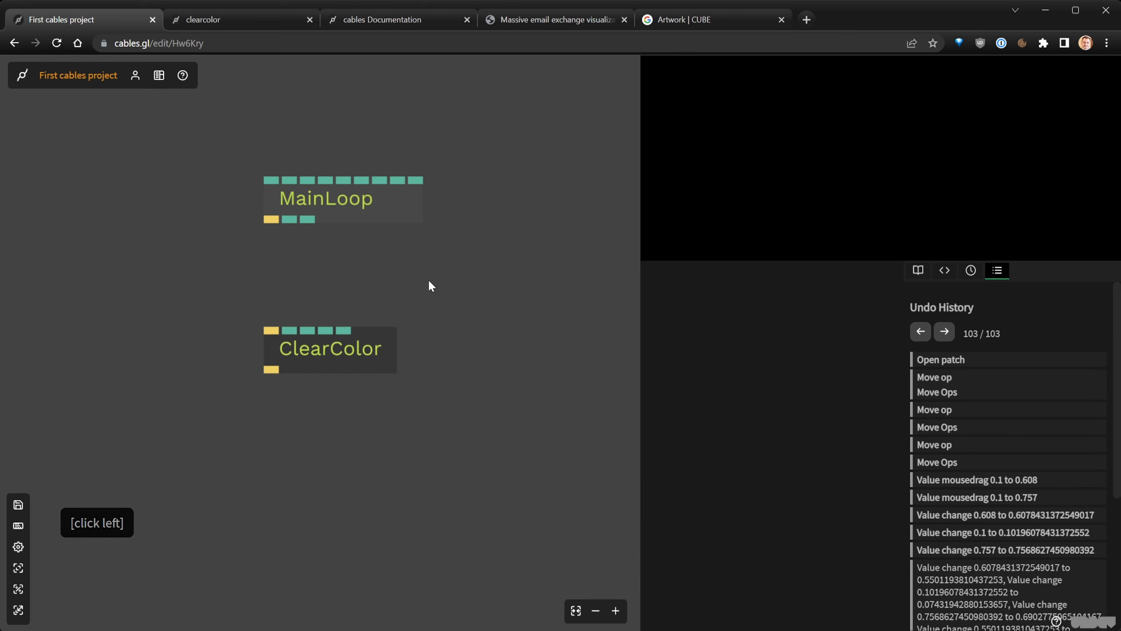
# Align ClearColor beneath MainLoop and connect MainLoop's trigger output to ClearColor's Render input.
pyautogui.click(367, 360)
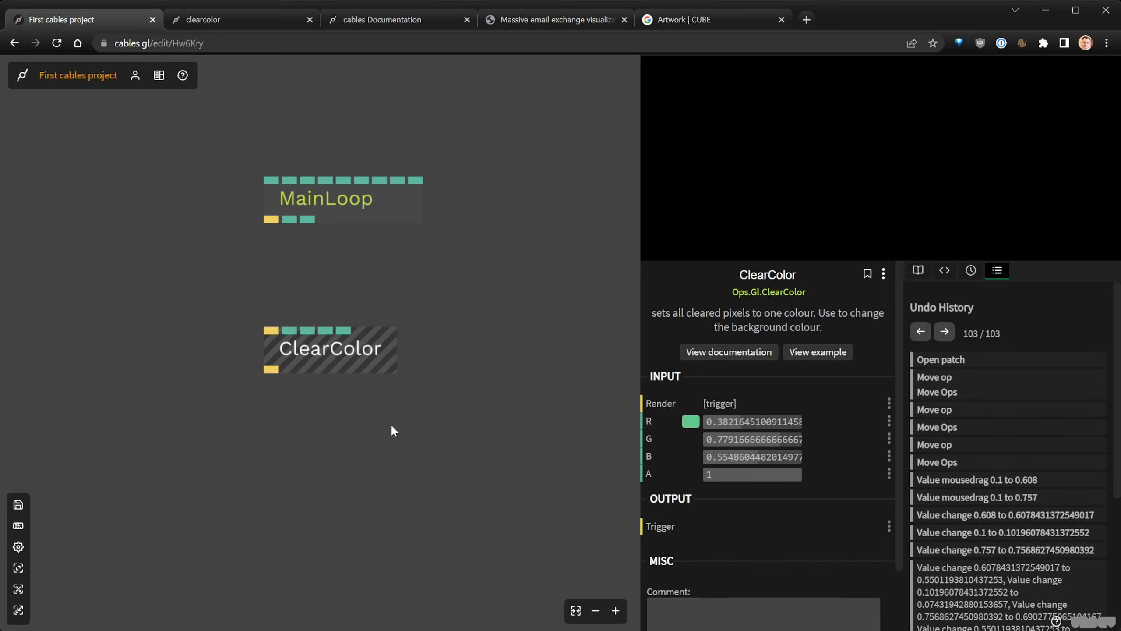
pyautogui.moveTo(363, 214); pyautogui.dragTo(359, 165)
pyautogui.moveTo(333, 349); pyautogui.dragTo(245, 346)
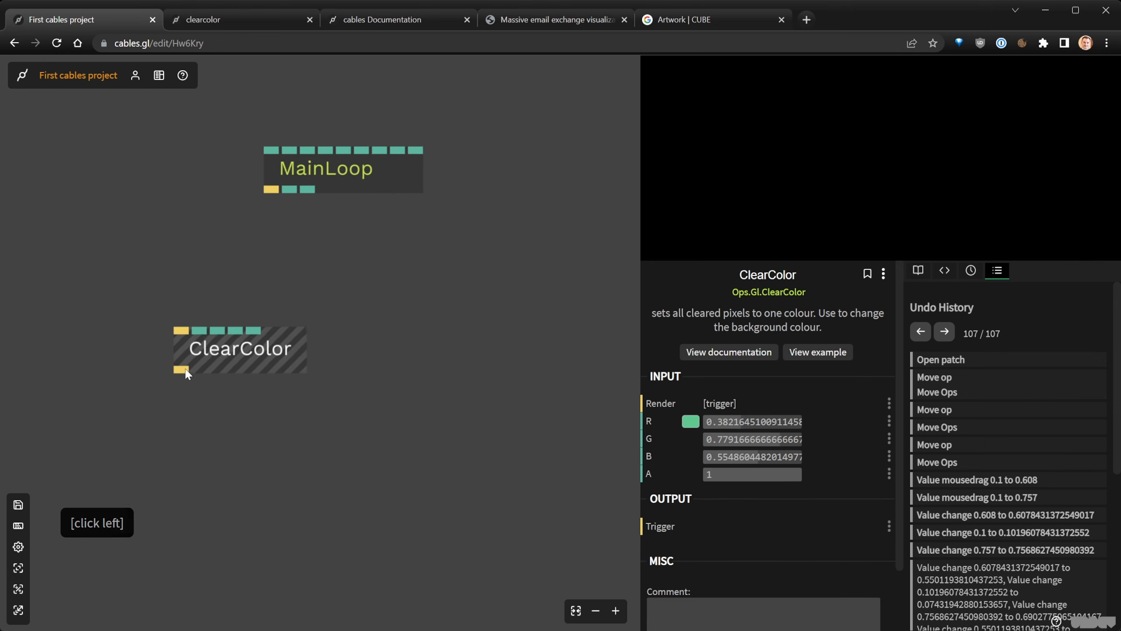
pyautogui.scroll(-2, 179, 375)
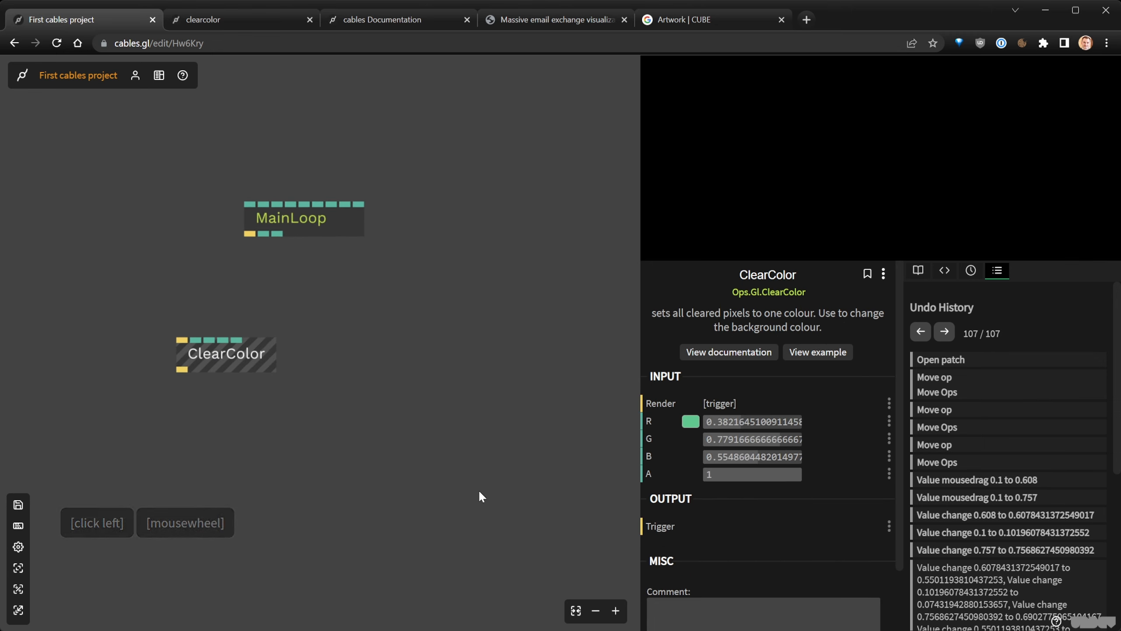
pyautogui.moveTo(269, 361); pyautogui.dragTo(283, 363)
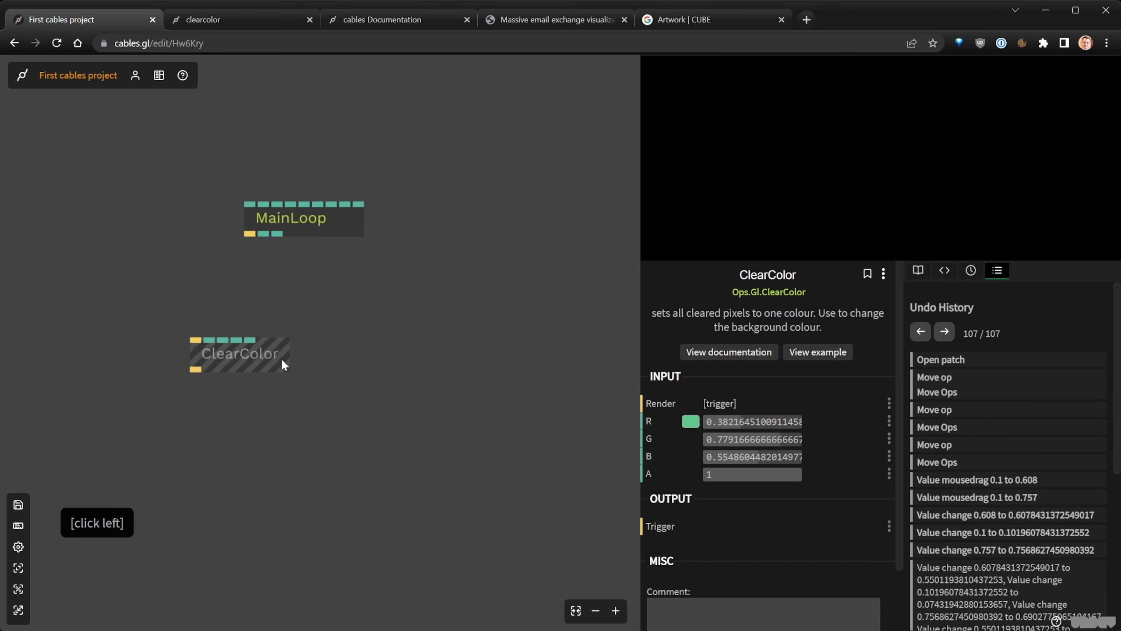
pyautogui.scroll(3, 270, 327)
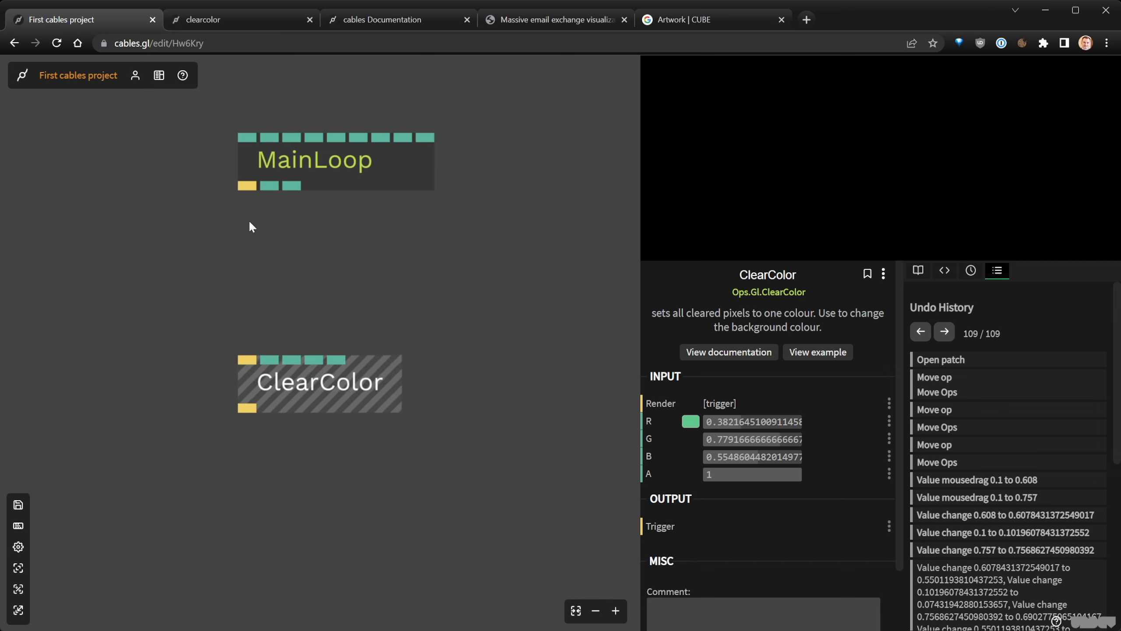
pyautogui.moveTo(247, 185); pyautogui.dragTo(247, 359)
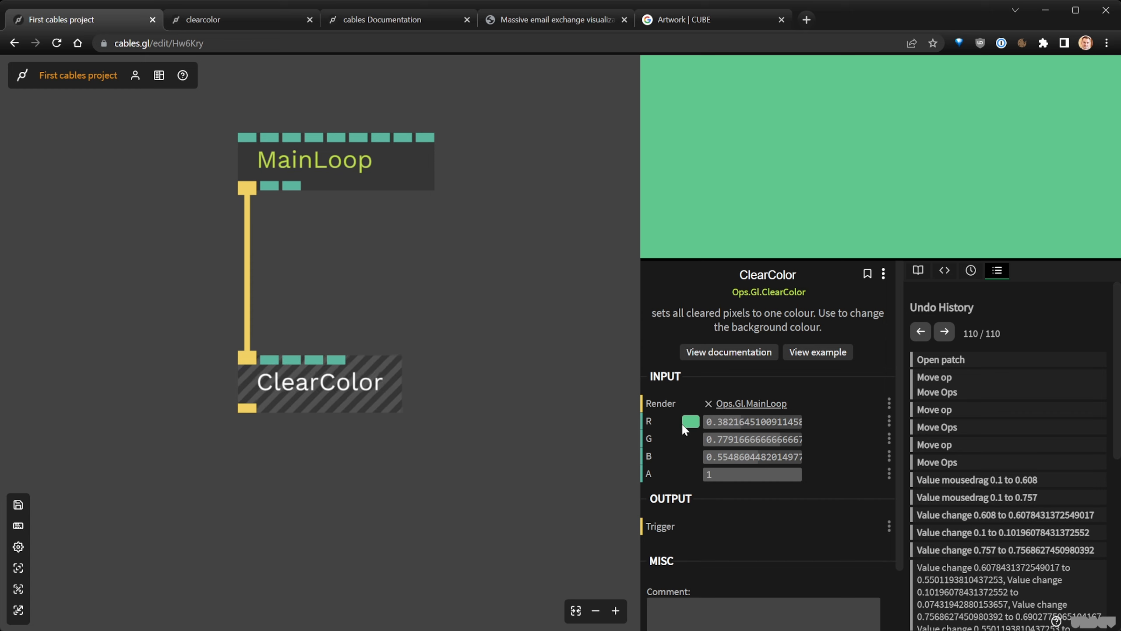
# Change the ClearColor background colour to magenta #bf399f.
pyautogui.click(720, 424)
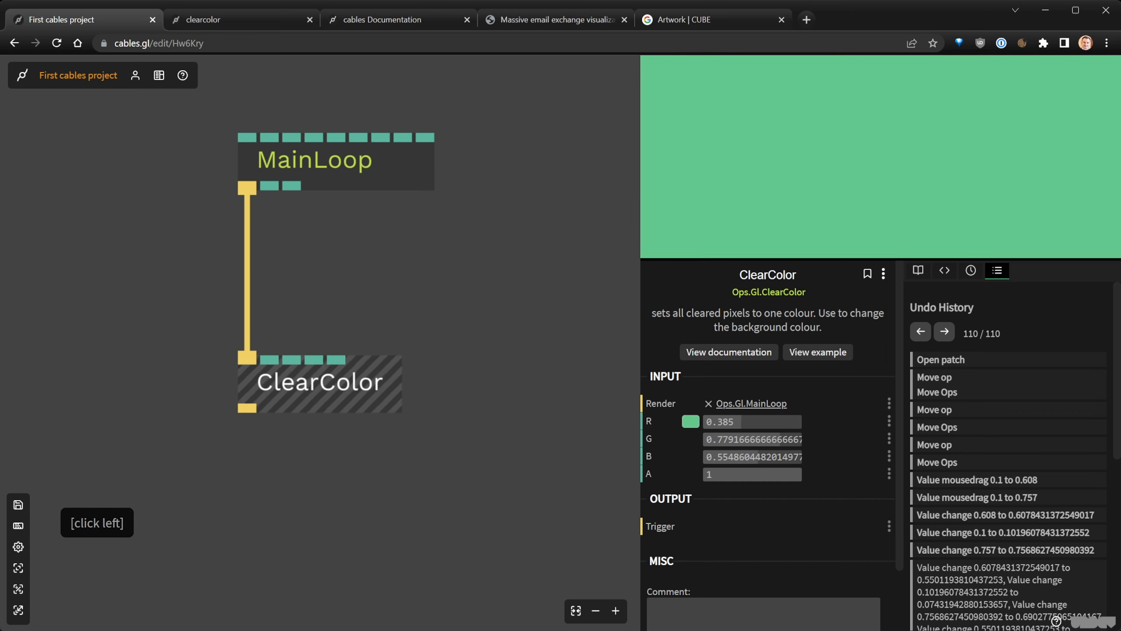
pyautogui.click(691, 421)
pyautogui.moveTo(890, 443); pyautogui.dragTo(890, 434)
pyautogui.moveTo(775, 430)
pyautogui.mouseDown()
pyautogui.moveTo(736, 444)
pyautogui.moveTo(819, 477)
pyautogui.moveTo(826, 456)
pyautogui.mouseUp()
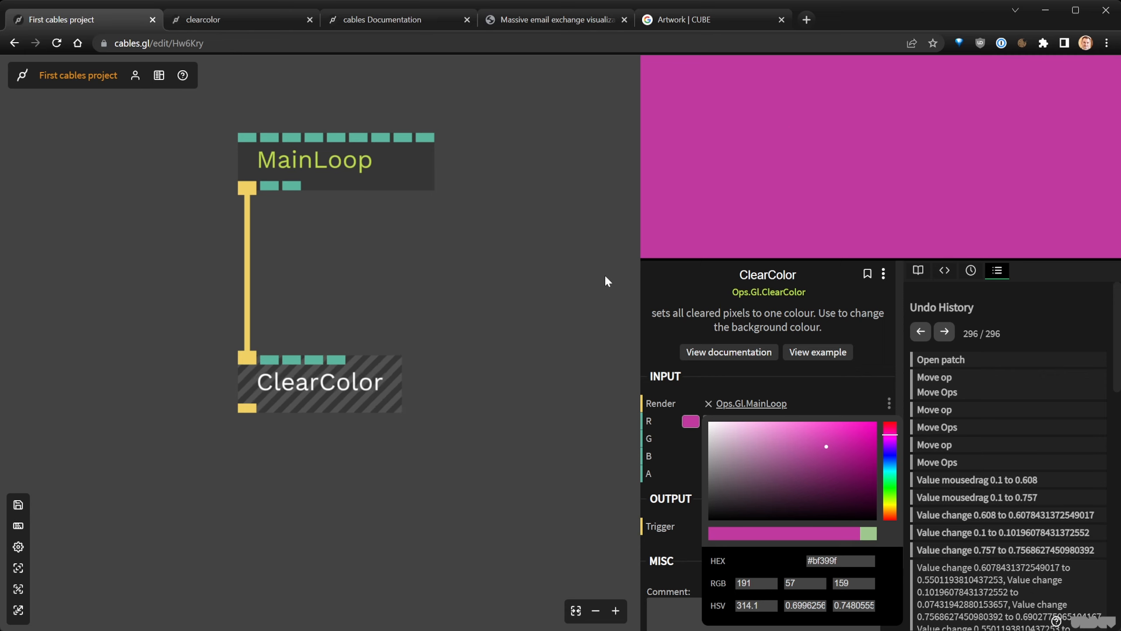
# Change the ClearColor background colour to dark blue #0d5d7d and close the colour picker.
pyautogui.click(812, 454)
pyautogui.moveTo(799, 432)
pyautogui.mouseDown()
pyautogui.moveTo(844, 445)
pyautogui.moveTo(861, 473)
pyautogui.mouseUp()
pyautogui.click(891, 467)
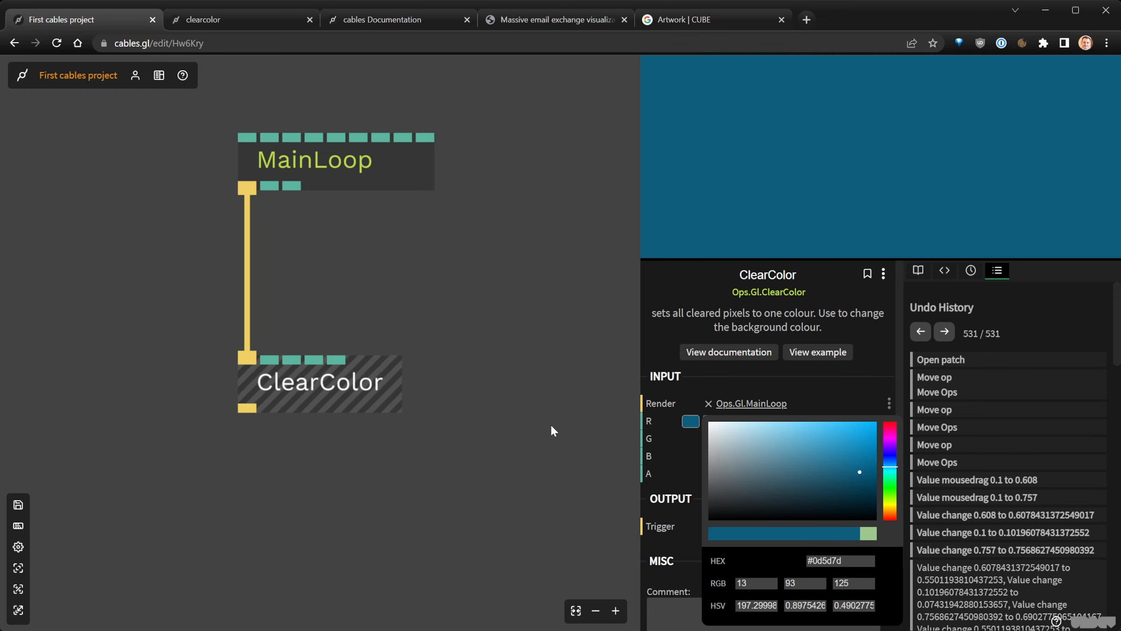
pyautogui.click(480, 393)
# Move ClearColor farther below MainLoop and remove the trigger link between the two ops.
pyautogui.click(346, 383)
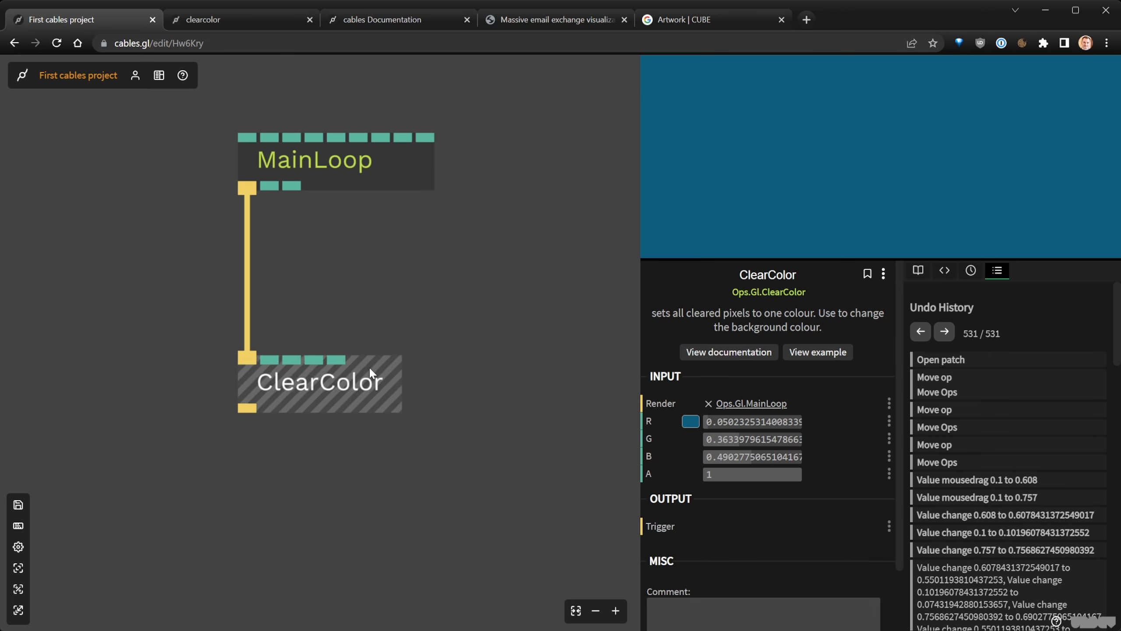
pyautogui.moveTo(370, 371)
pyautogui.mouseDown()
pyautogui.moveTo(361, 421)
pyautogui.moveTo(361, 385)
pyautogui.mouseUp()
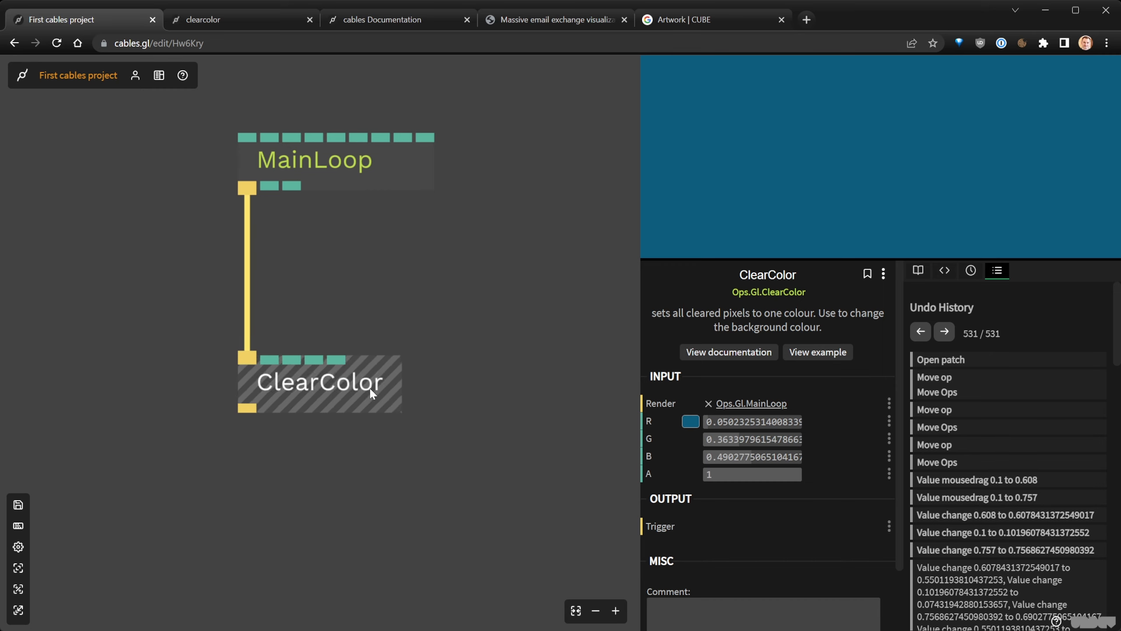
pyautogui.moveTo(370, 388); pyautogui.dragTo(361, 417)
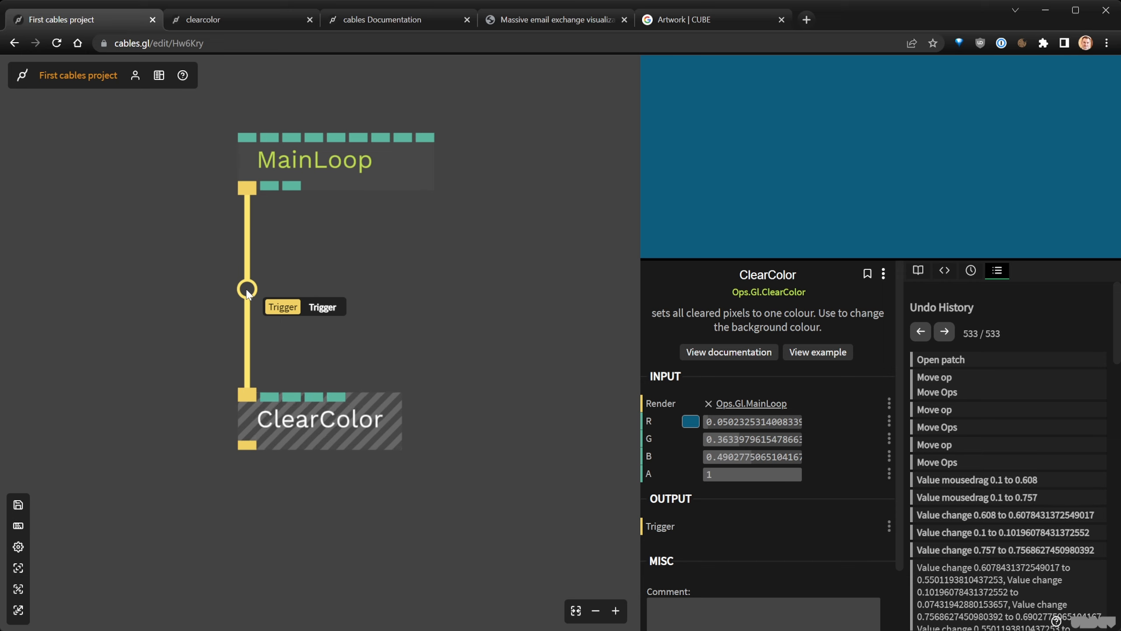
pyautogui.moveTo(247, 293); pyautogui.dragTo(226, 346)
pyautogui.rightClick(226, 346)
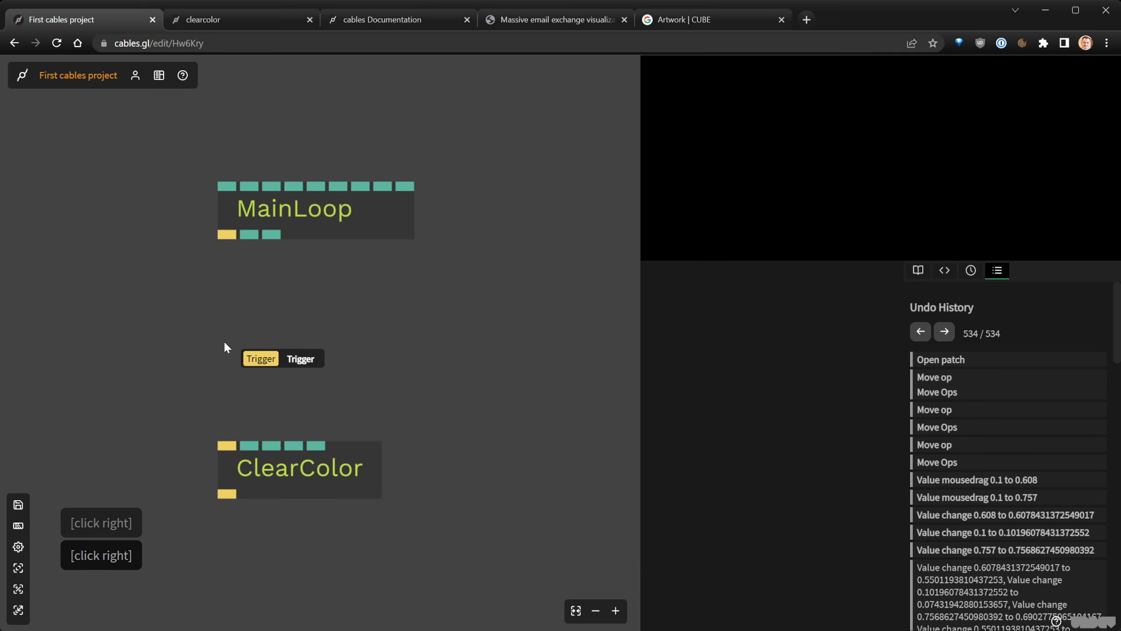
# Connect MainLoop's trigger output to ClearColor's Render input, removing the link once and restoring it.
pyautogui.moveTo(226, 235); pyautogui.dragTo(229, 446)
pyautogui.rightClick(229, 347)
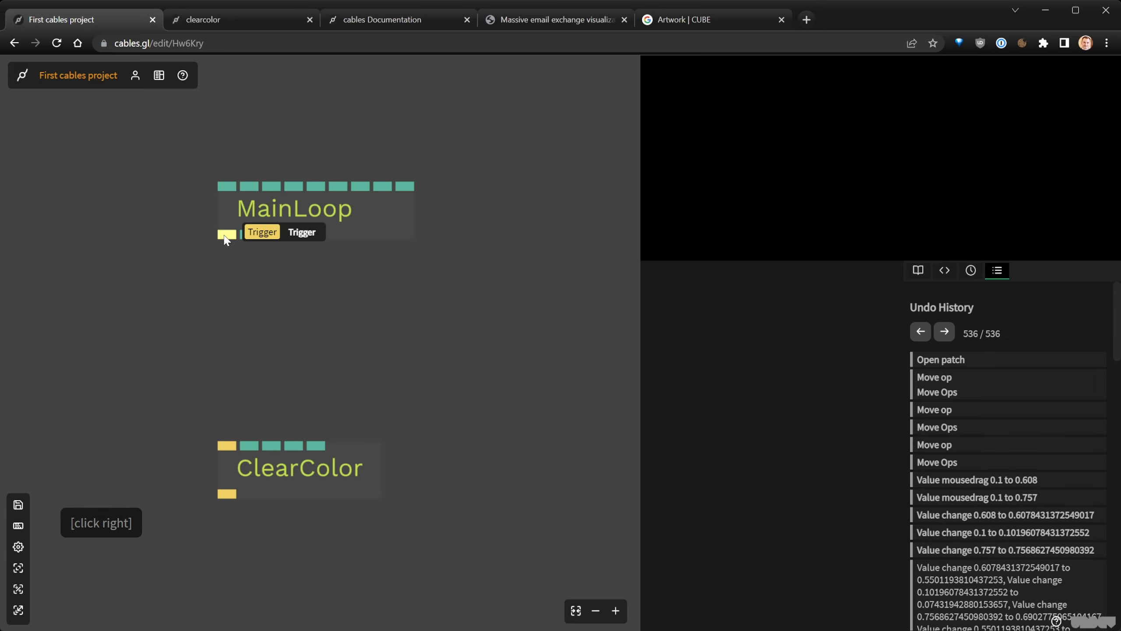
pyautogui.moveTo(225, 237); pyautogui.dragTo(227, 448)
# Duplicate ClearColor, insert the copy into the link between MainLoop and ClearColor, and space the lower ClearColor farther down.
pyautogui.moveTo(359, 523); pyautogui.dragTo(417, 362)
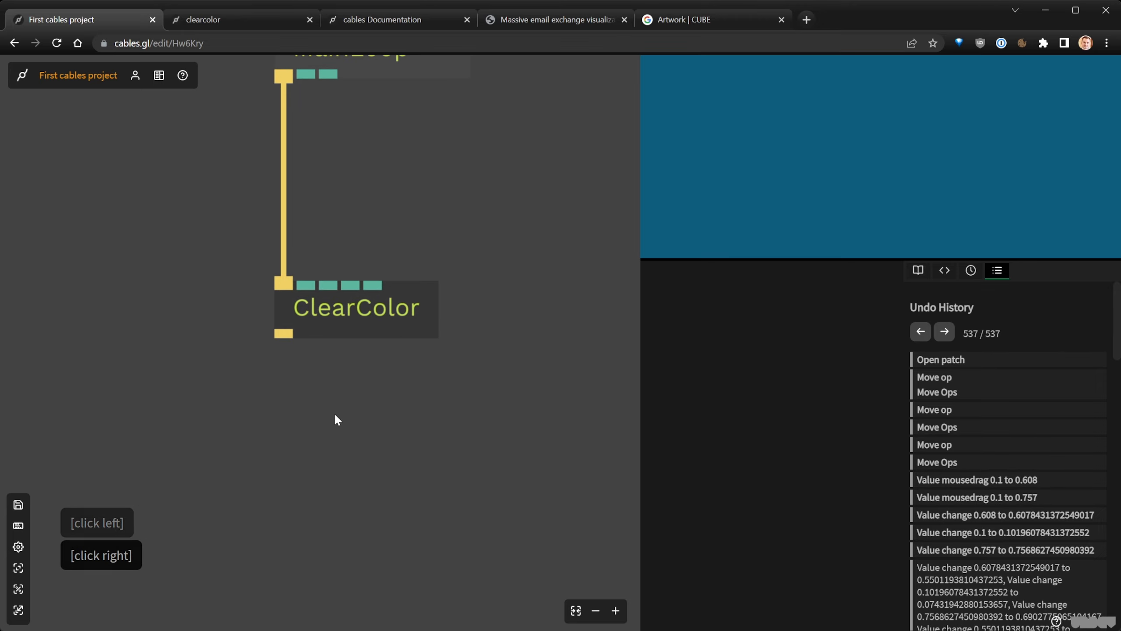
pyautogui.click(331, 311)
pyautogui.hotkey('ctrl', 'c')
pyautogui.hotkey('ctrl', 'v')
pyautogui.moveTo(381, 446); pyautogui.dragTo(426, 207)
pyautogui.moveTo(422, 383); pyautogui.dragTo(287, 248)
pyautogui.click(448, 454)
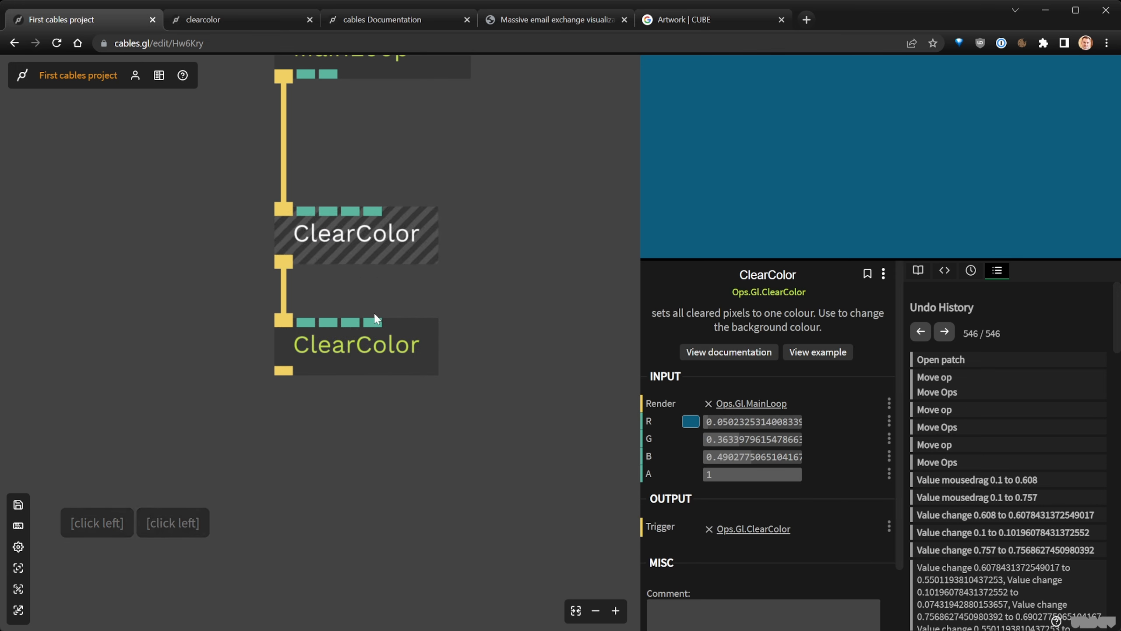
pyautogui.moveTo(375, 342); pyautogui.dragTo(375, 379)
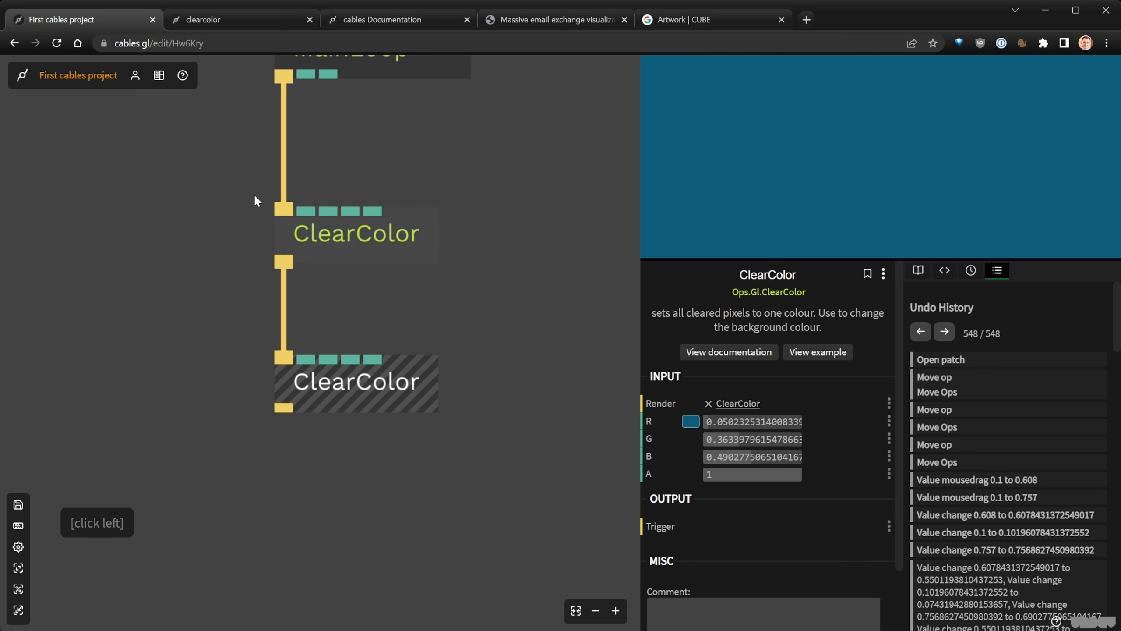
# Take the middle ClearColor out of the chain, and relink MainLoop's trigger output directly to the lower ClearColor's Render input.
pyautogui.moveTo(219, 186); pyautogui.dragTo(198, 294)
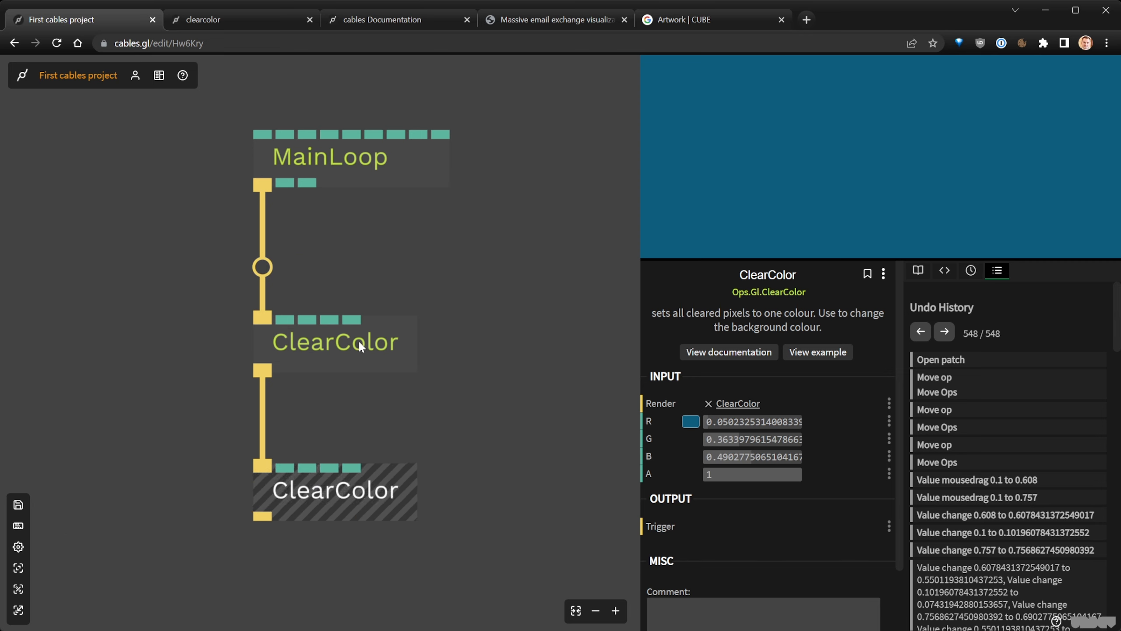
pyautogui.click(350, 352)
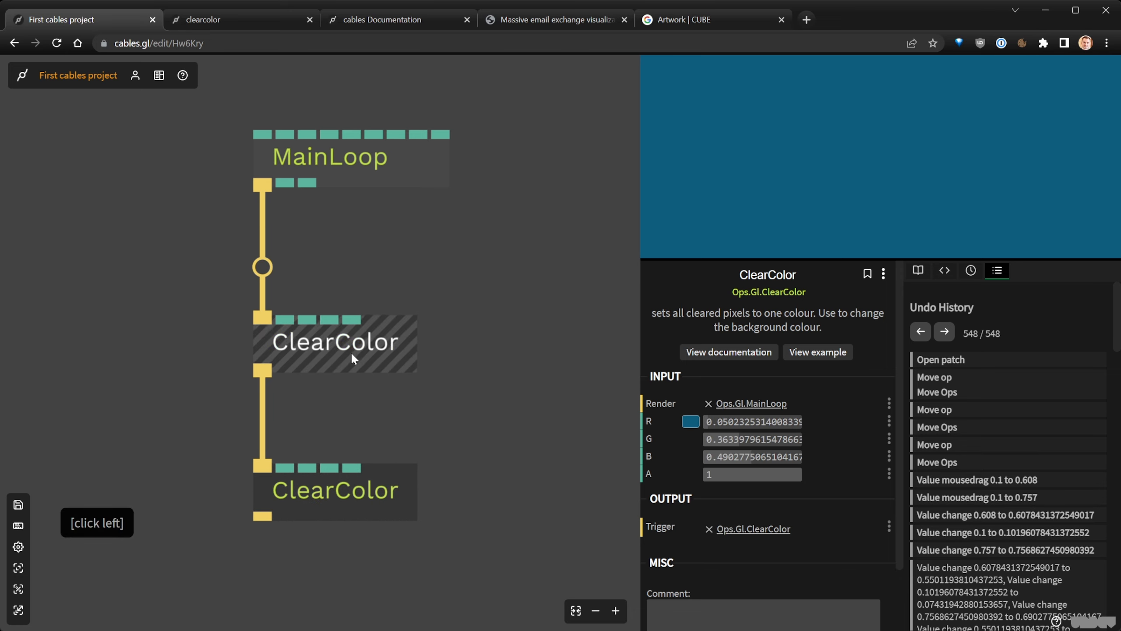
pyautogui.moveTo(354, 352); pyautogui.dragTo(443, 344)
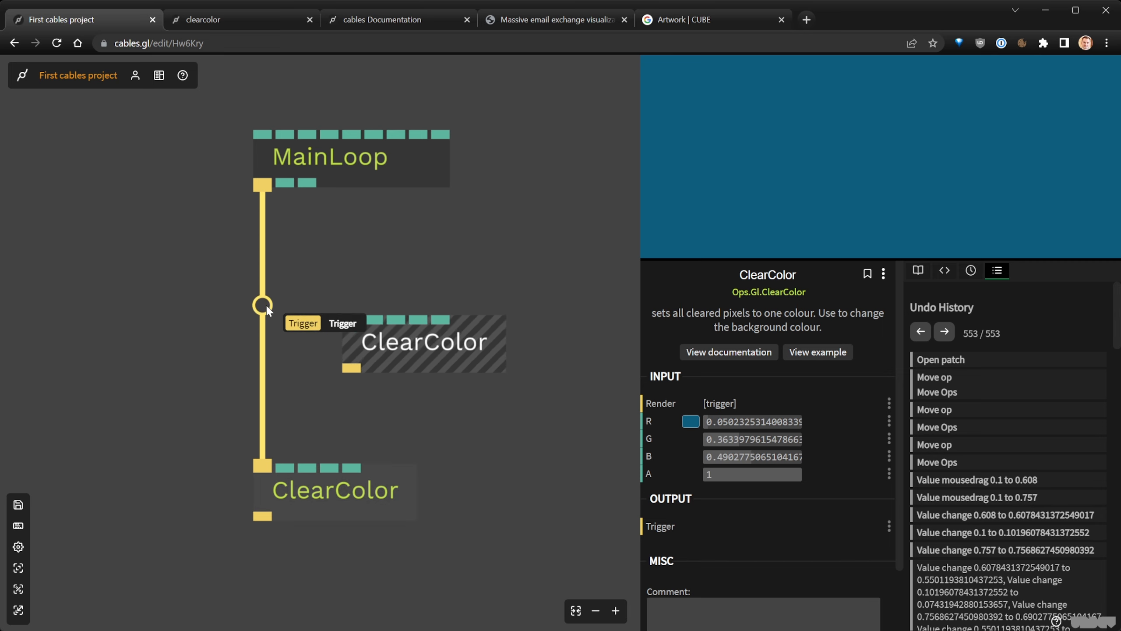
pyautogui.rightClick(267, 305)
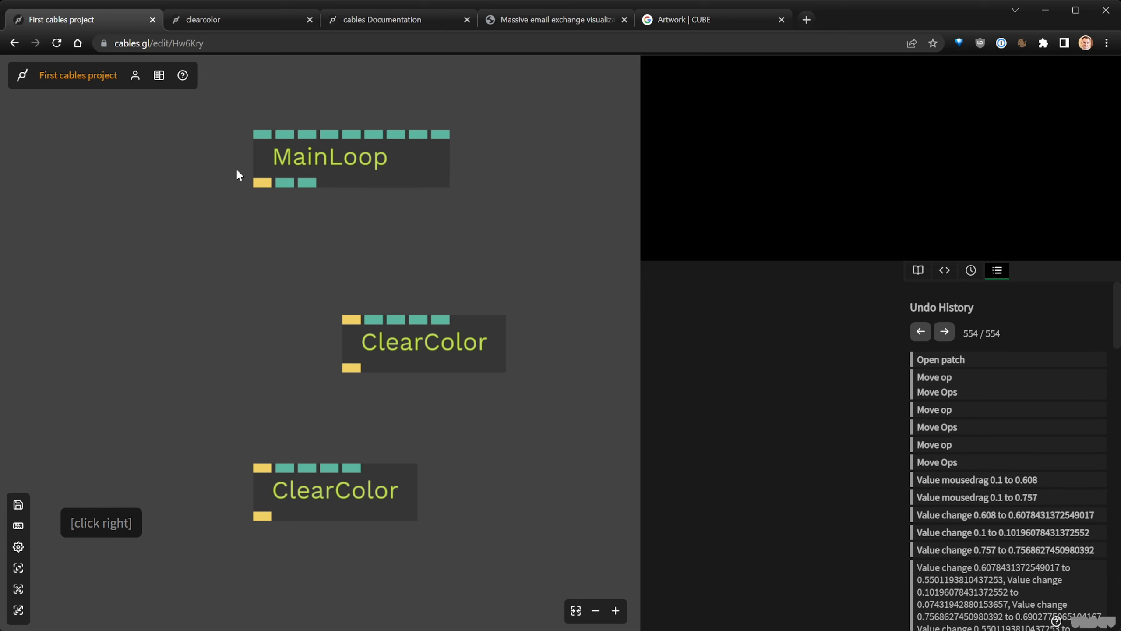
pyautogui.moveTo(270, 184); pyautogui.dragTo(268, 477)
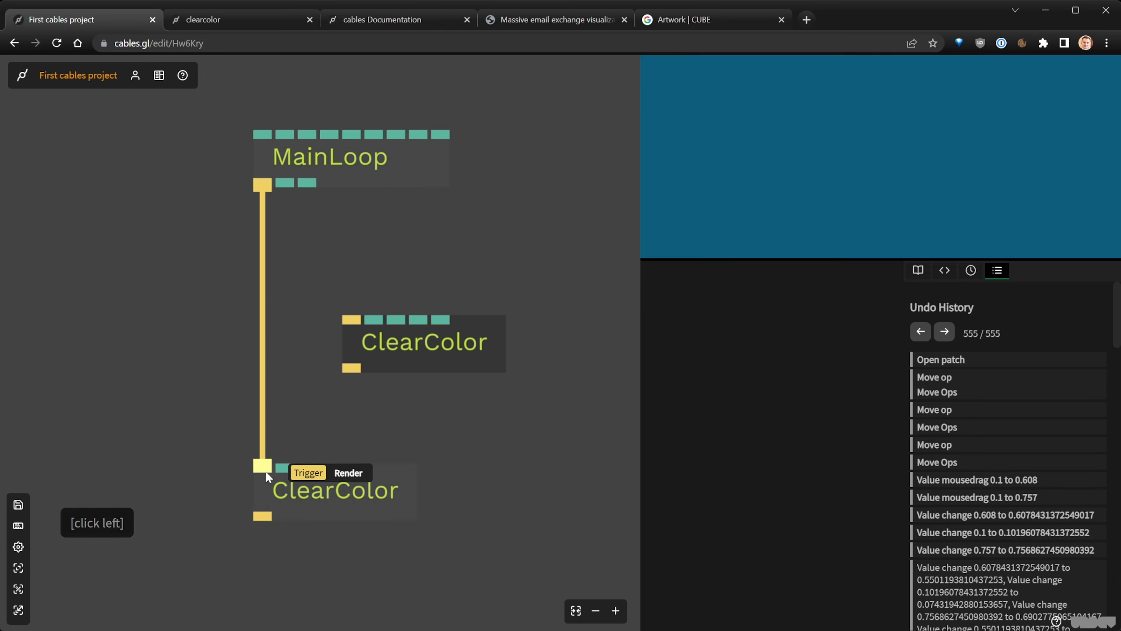
# Change the unlinked ClearColor's colour to red, about R 0.89, G 0.04, B 0.10.
pyautogui.click(389, 365)
pyautogui.click(690, 422)
pyautogui.click(899, 429)
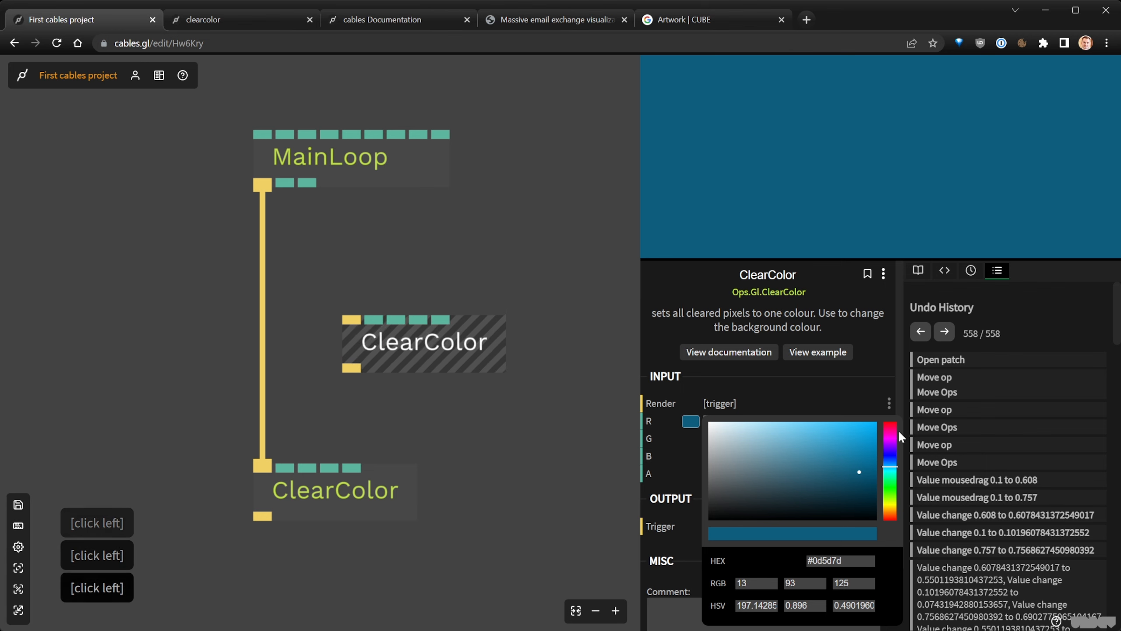
pyautogui.moveTo(893, 429); pyautogui.dragTo(868, 433)
# Arrange the two ClearColor ops side by side below MainLoop, with the blue one on the left and the red one on the right.
pyautogui.click(411, 481)
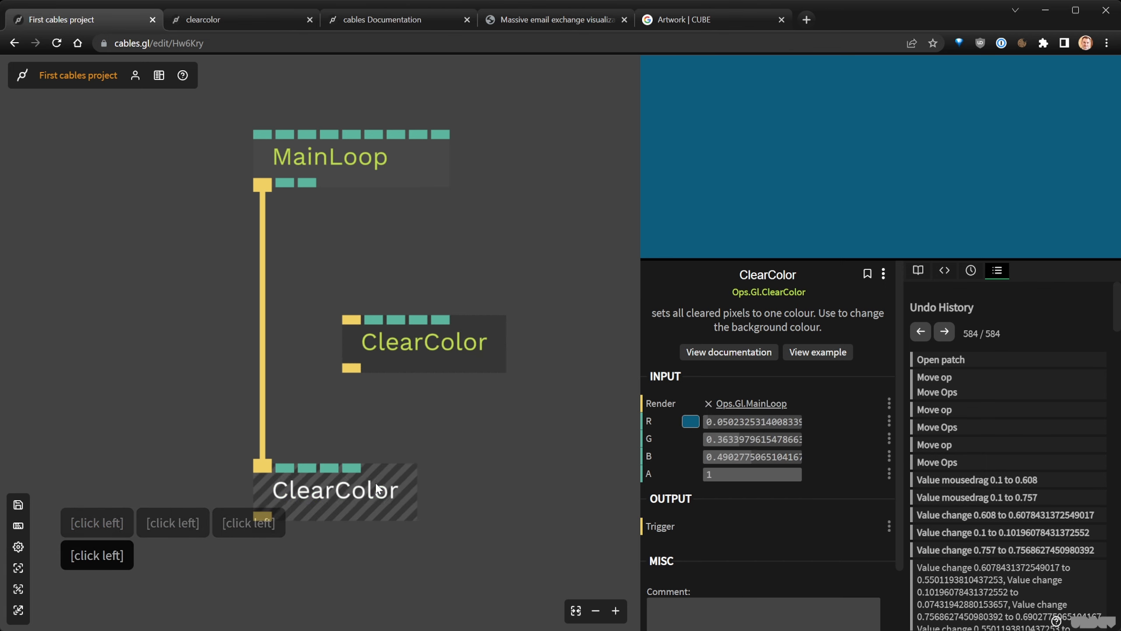
pyautogui.moveTo(343, 479); pyautogui.dragTo(230, 363)
pyautogui.moveTo(404, 344); pyautogui.dragTo(428, 382)
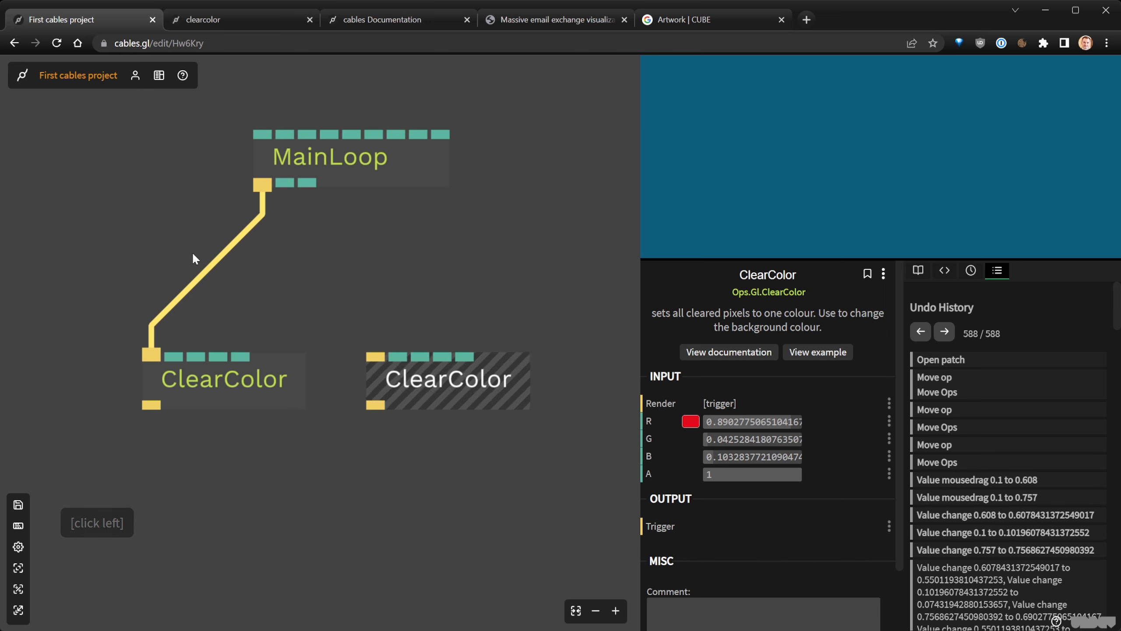
# Reroute MainLoop's trigger link from the blue ClearColor to the red ClearColor's Render input.
pyautogui.rightClick(153, 355)
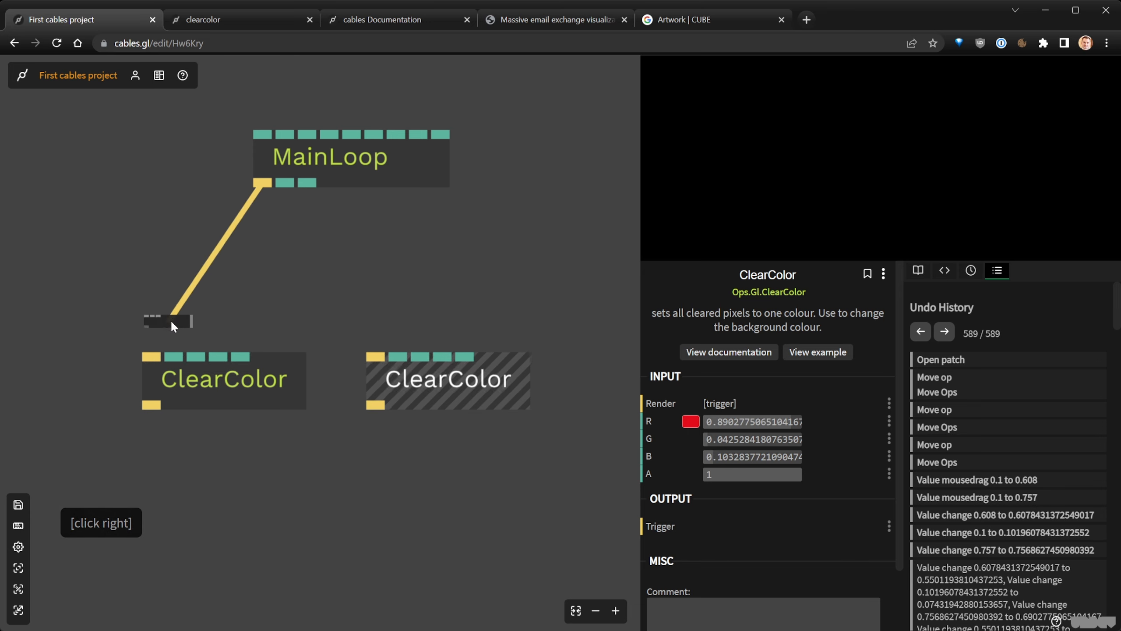
pyautogui.moveTo(369, 344); pyautogui.dragTo(376, 357)
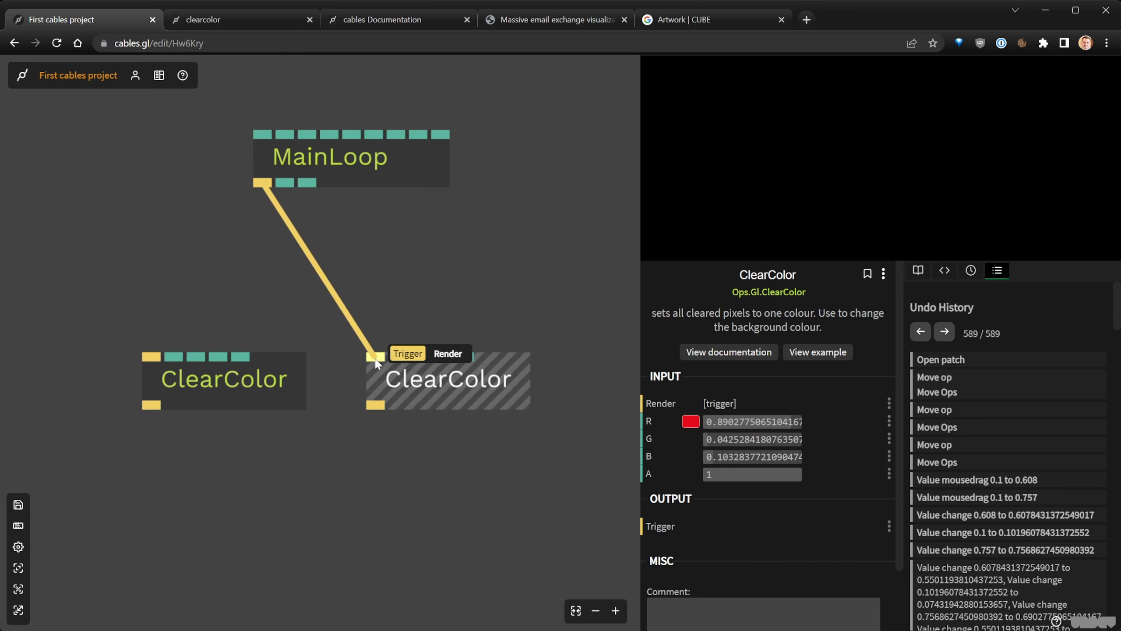
pyautogui.click(376, 359)
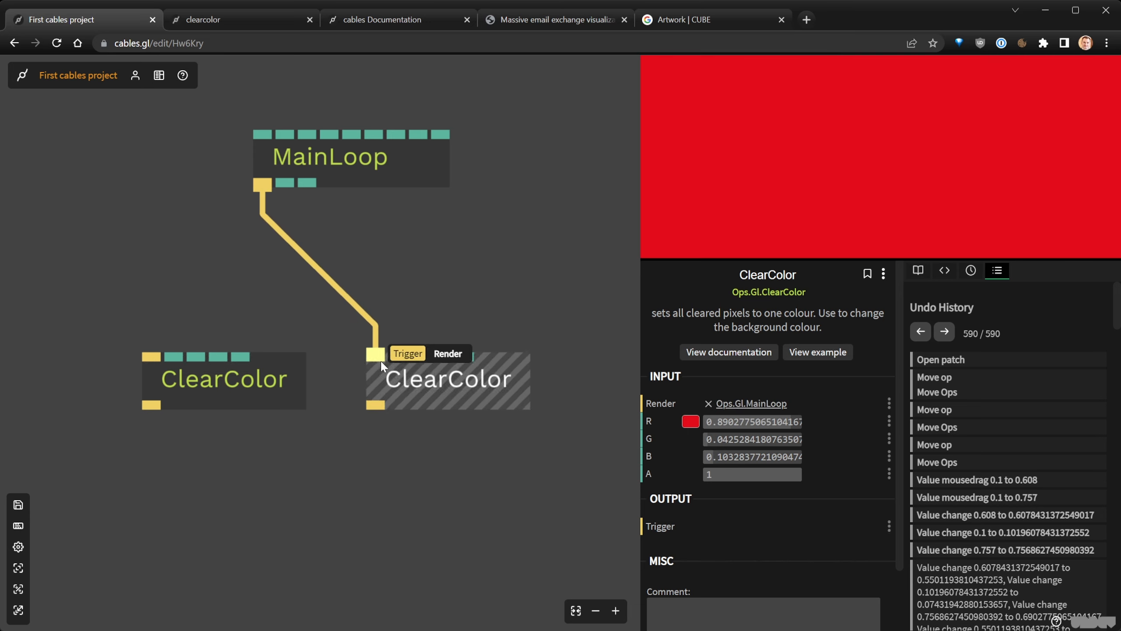